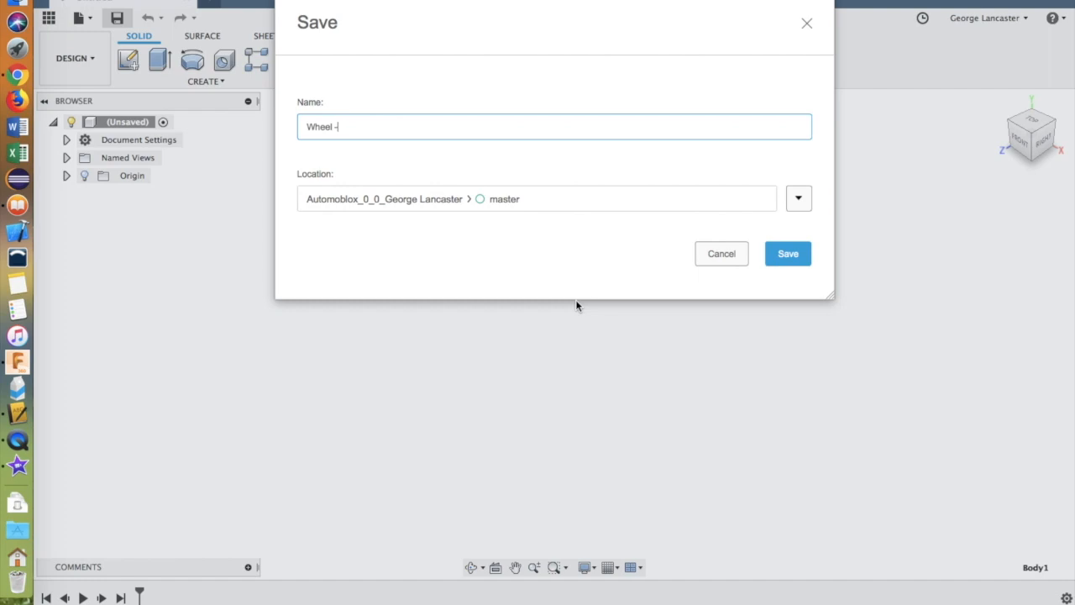
# Save the design as "Wheel - simple" and start a sketch on the front plane
pyautogui.write('e')
pyautogui.press('Return')
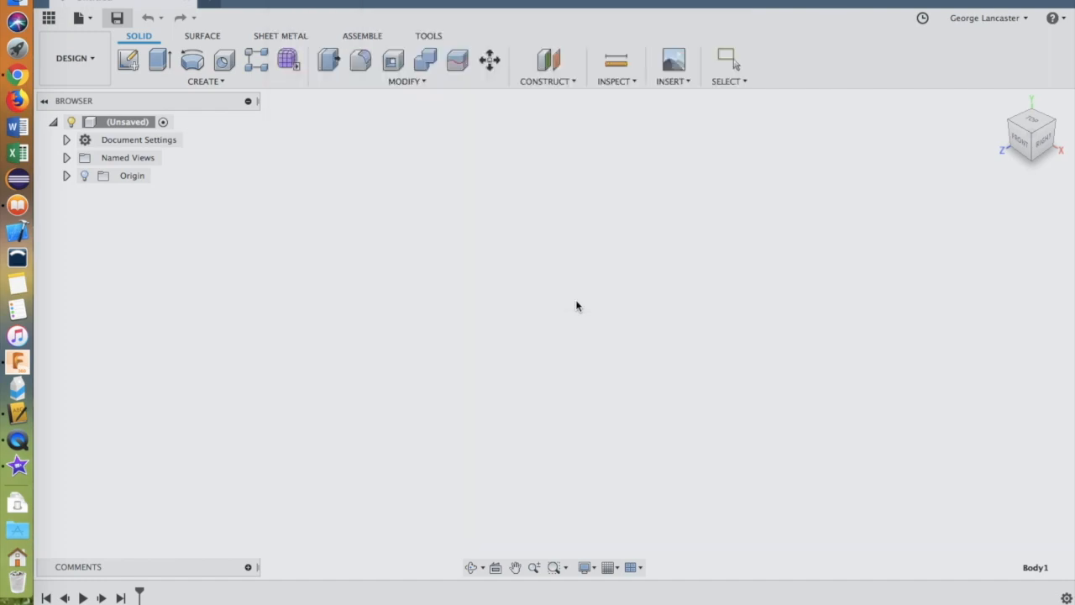
pyautogui.click(127, 61)
pyautogui.click(538, 345)
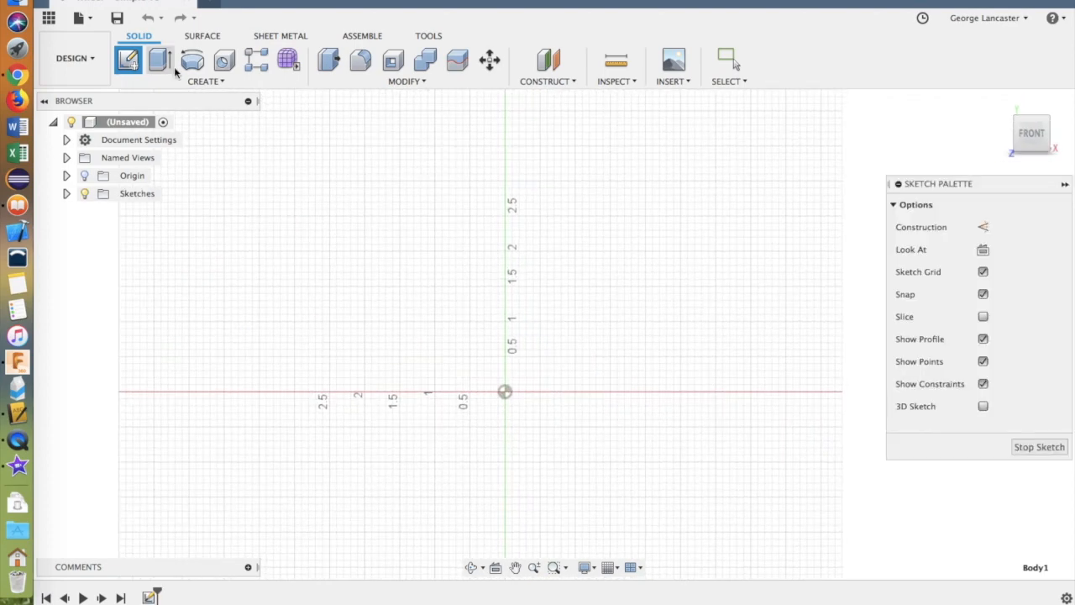
# Draw a circle with a diameter of 0.44 in centred on the origin
pyautogui.click(194, 65)
pyautogui.click(504, 391)
pyautogui.press('BackSpace')
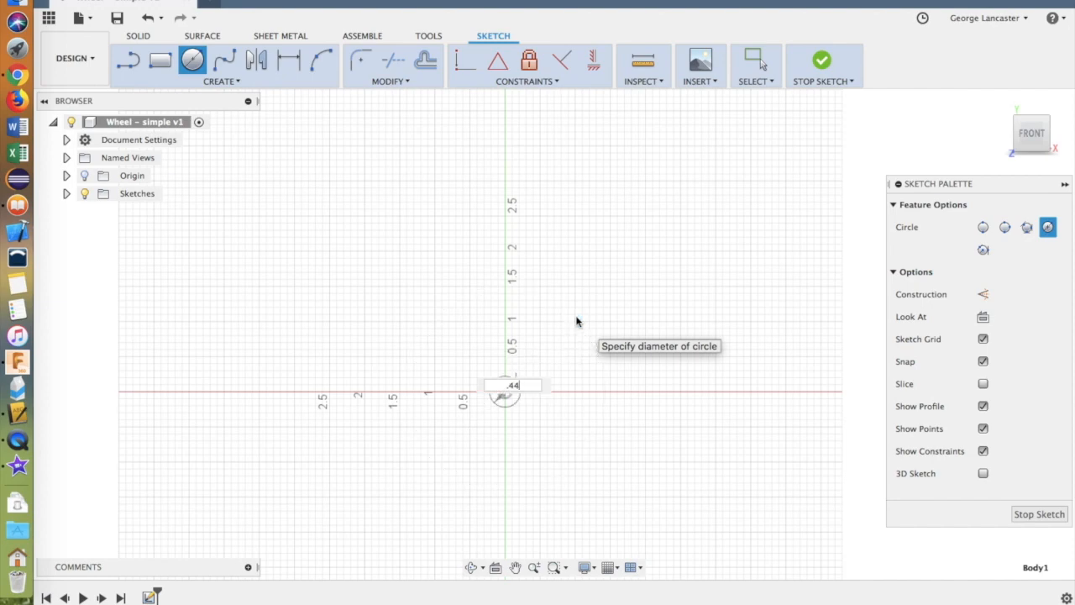
pyautogui.press('Return')
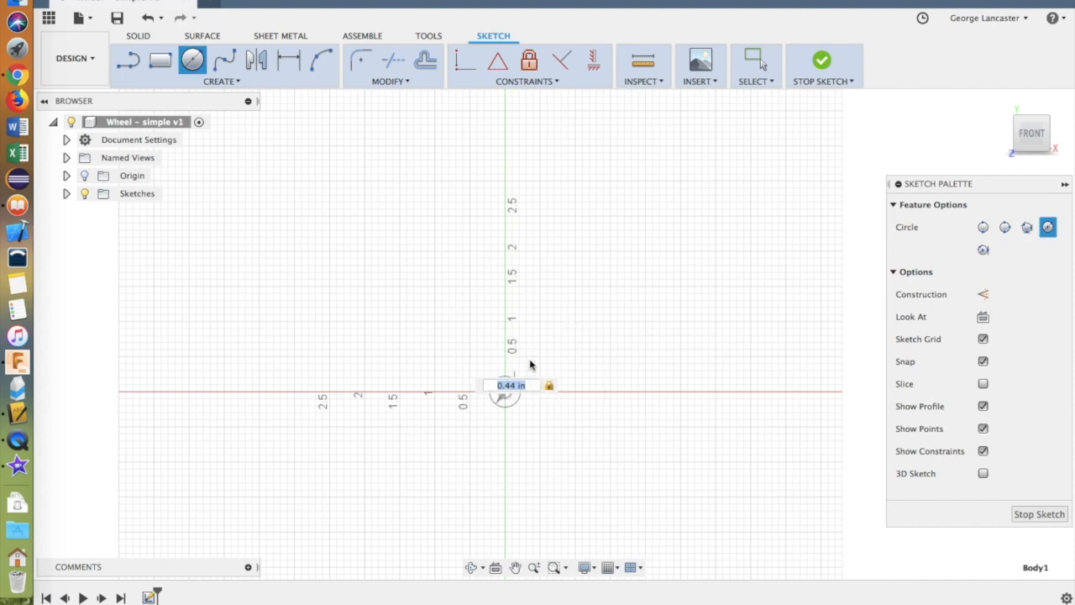
pyautogui.scroll(5, 519, 460)
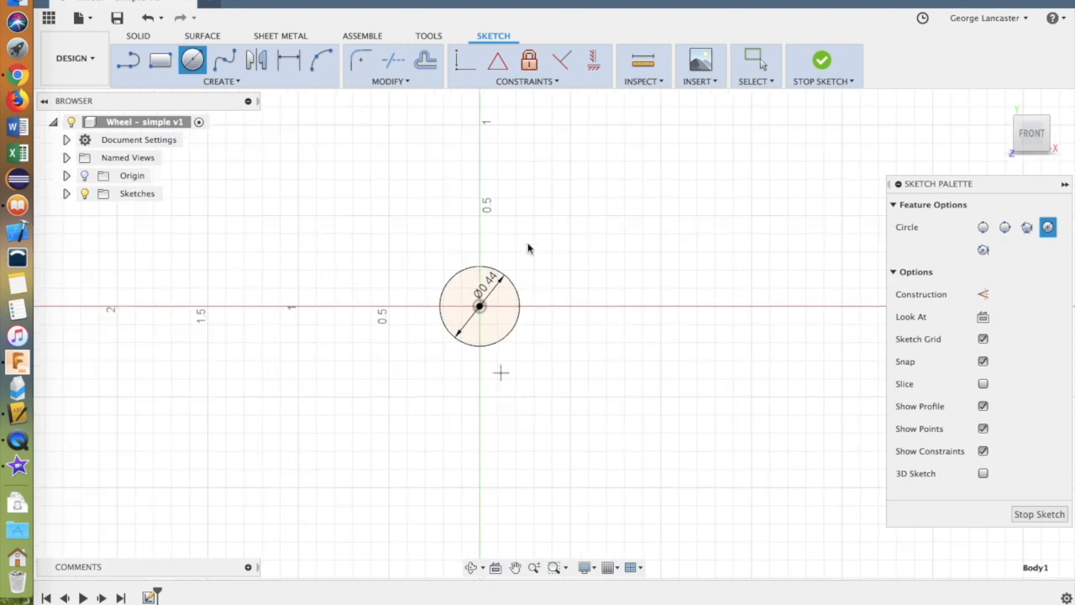
# Offset the 0.44 in circle inward by 0.05 in to form the hub ring
pyautogui.click(426, 63)
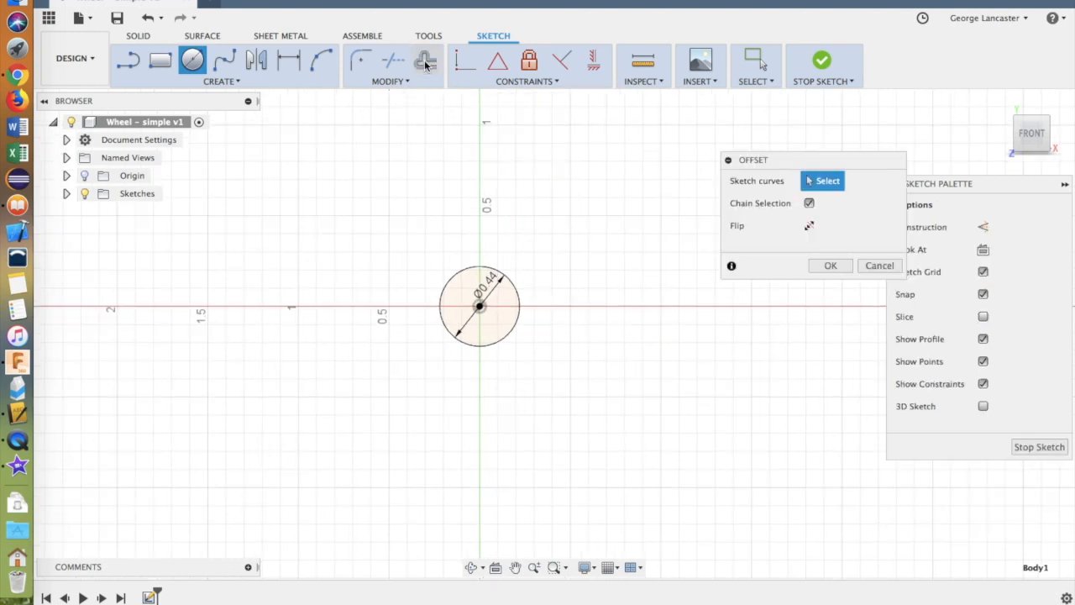
pyautogui.click(520, 300)
pyautogui.write('.0')
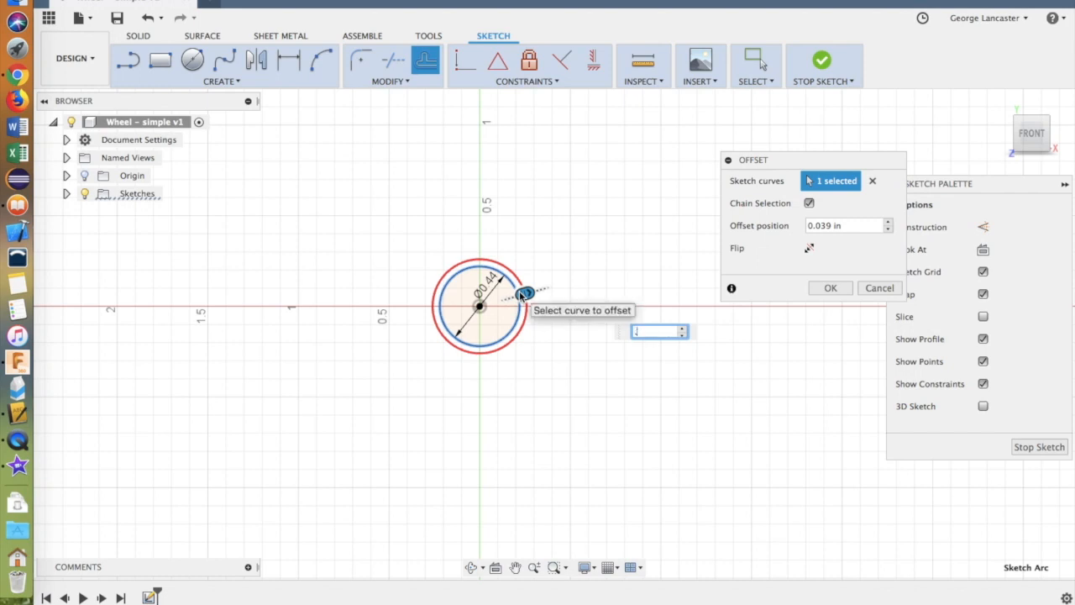
pyautogui.write('5')
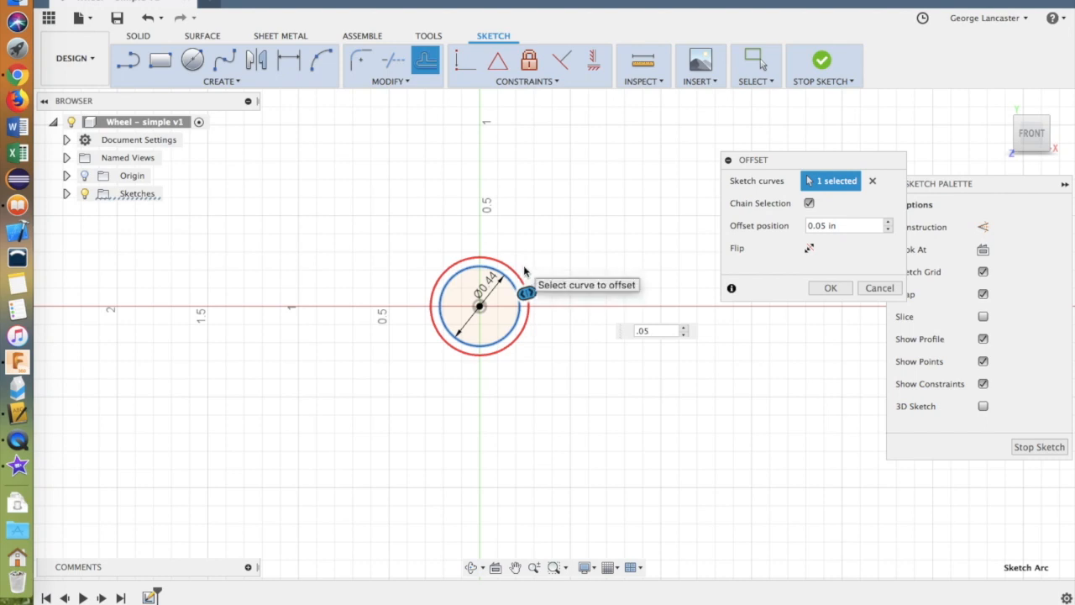
pyautogui.click(809, 250)
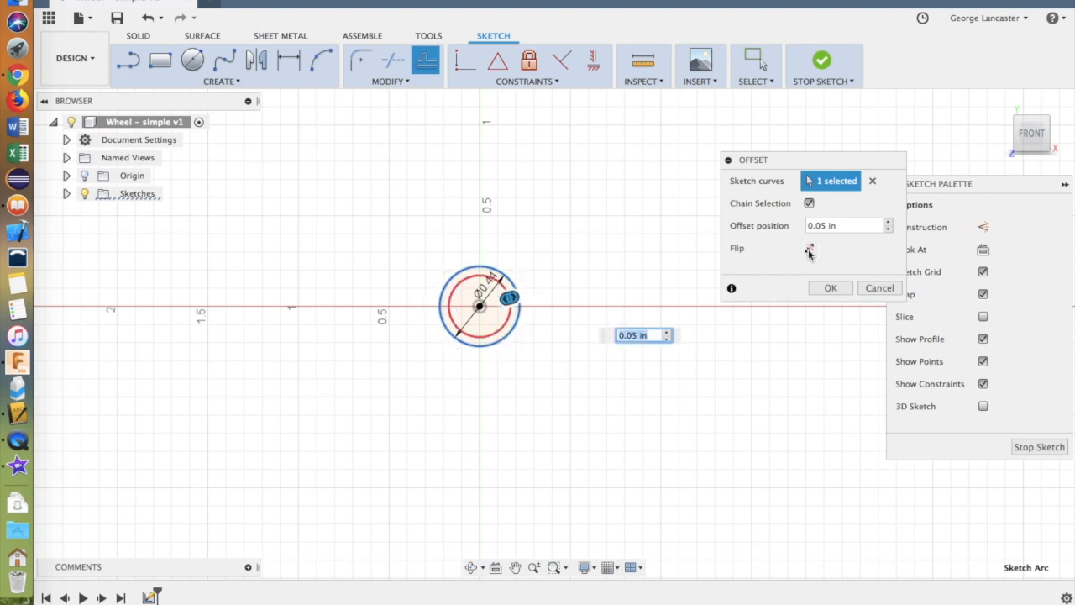
pyautogui.press('Return')
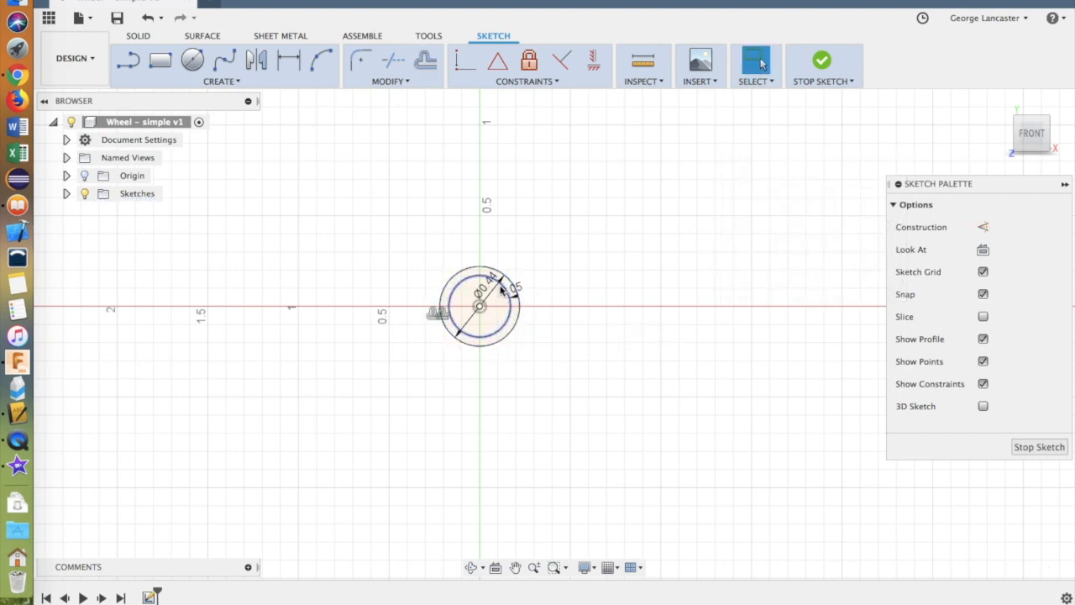
# Check the wheel drawing in the Google Docs assignment, and back in Fusion 360 offset the 0.44 in circle outward by 0.35 in
pyautogui.press('super+Tab')
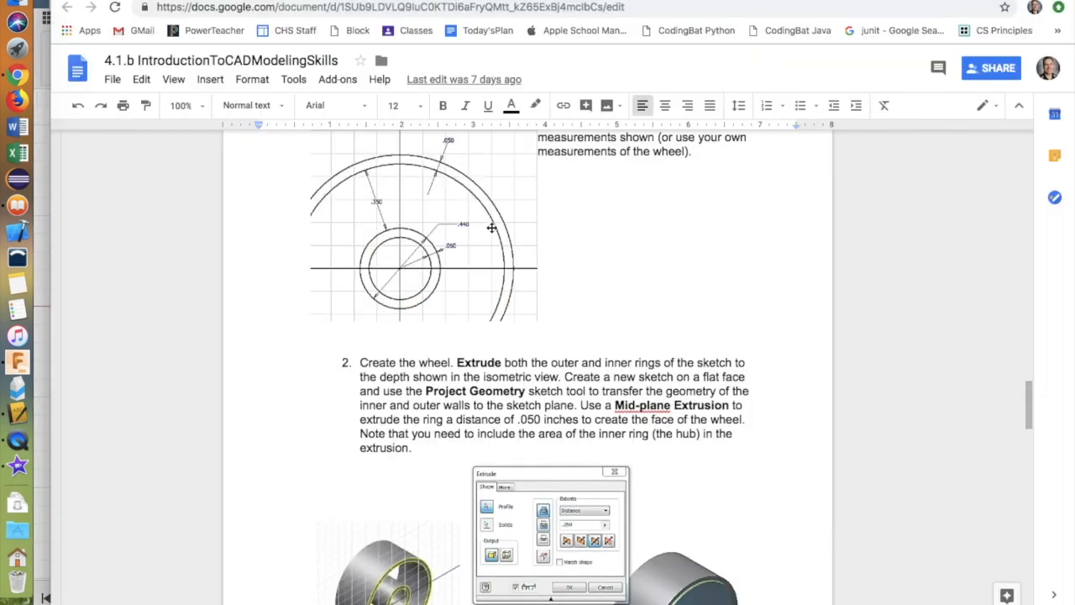
pyautogui.press('super+Tab')
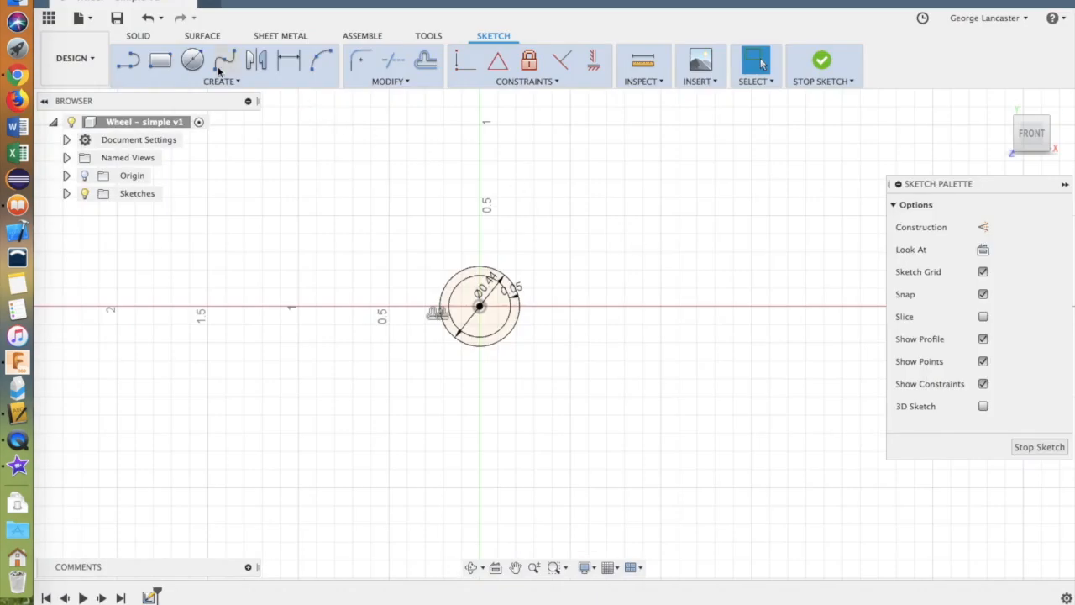
pyautogui.click(426, 60)
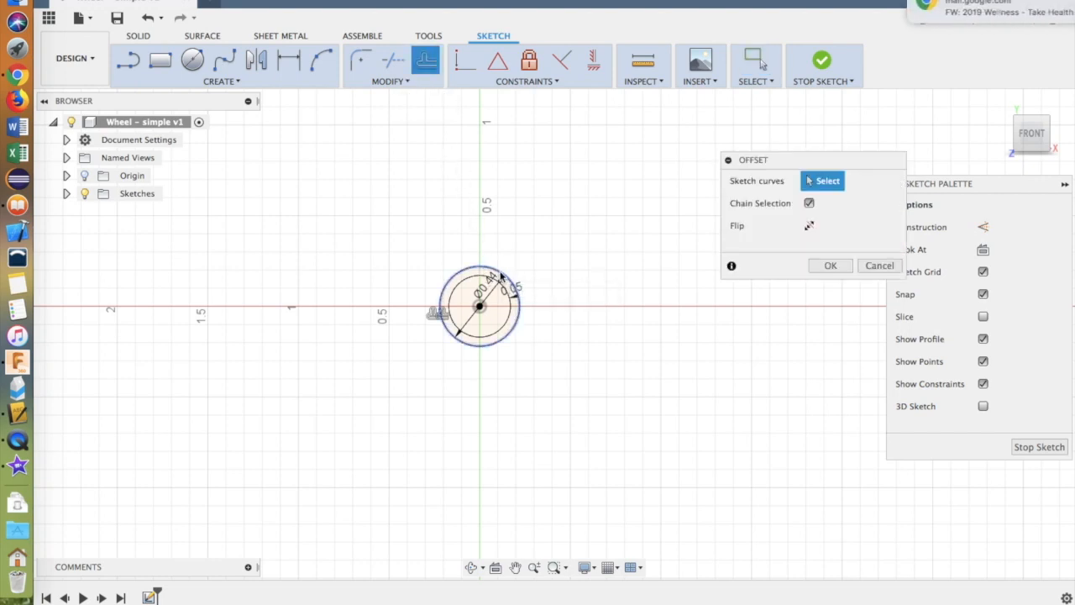
pyautogui.click(505, 281)
pyautogui.write('.3')
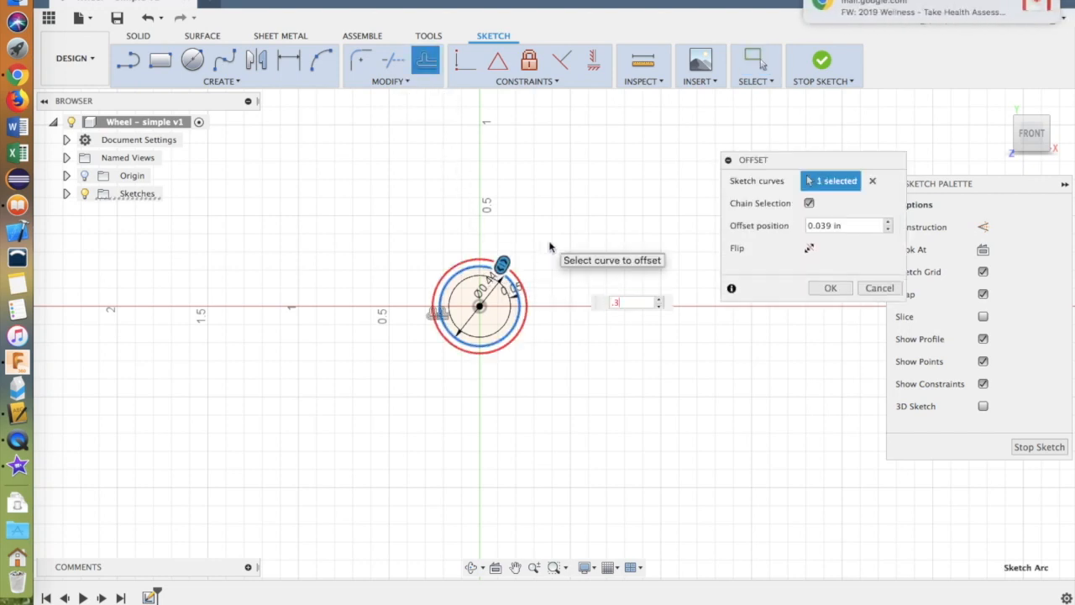
pyautogui.write('5')
pyautogui.press('Return')
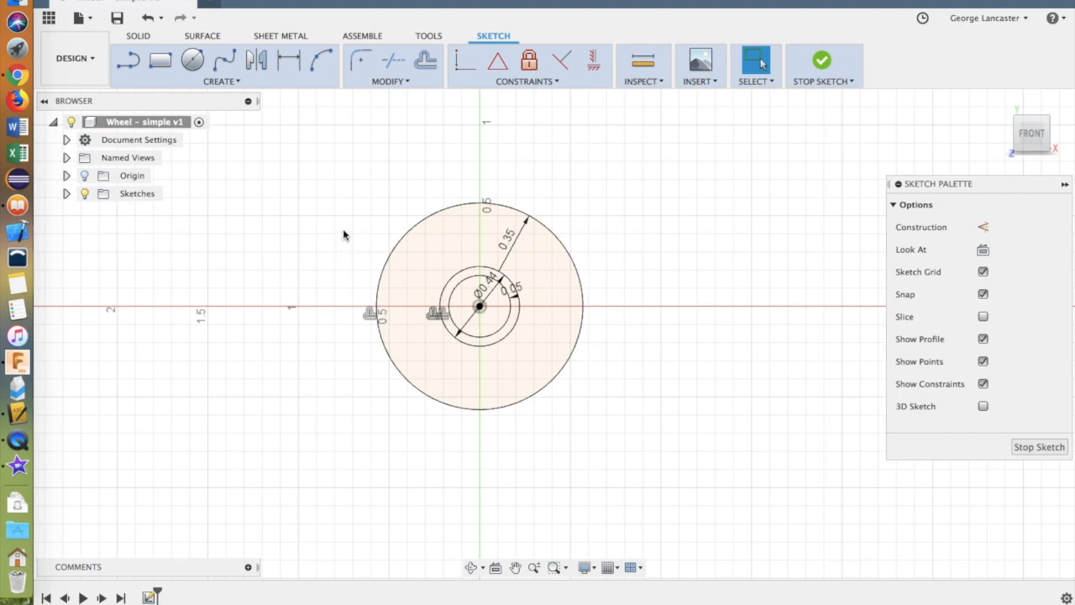
pyautogui.click(452, 214)
pyautogui.click(389, 195)
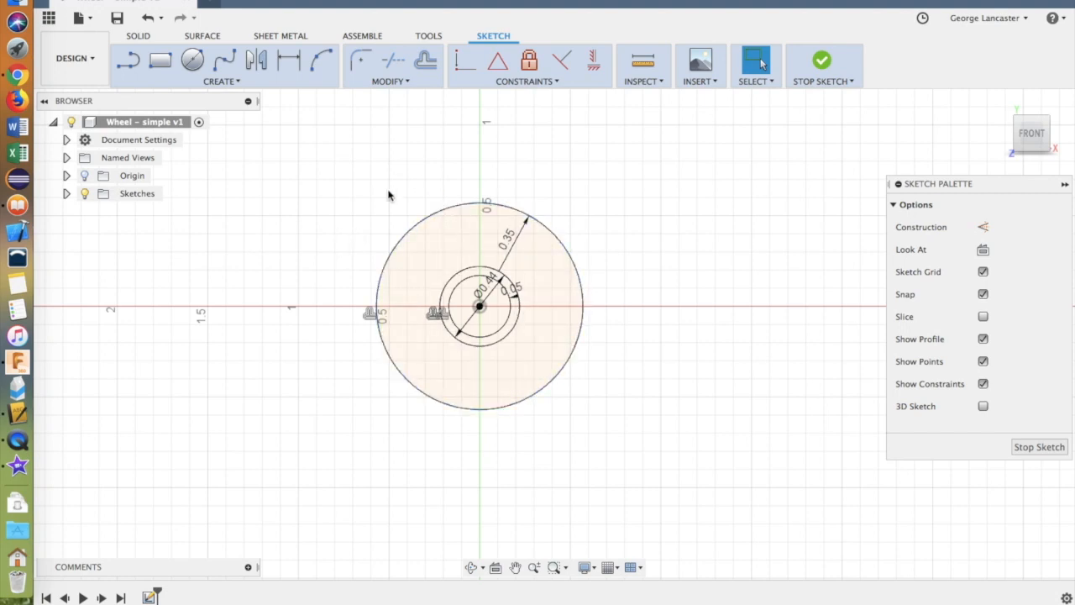
pyautogui.click(426, 61)
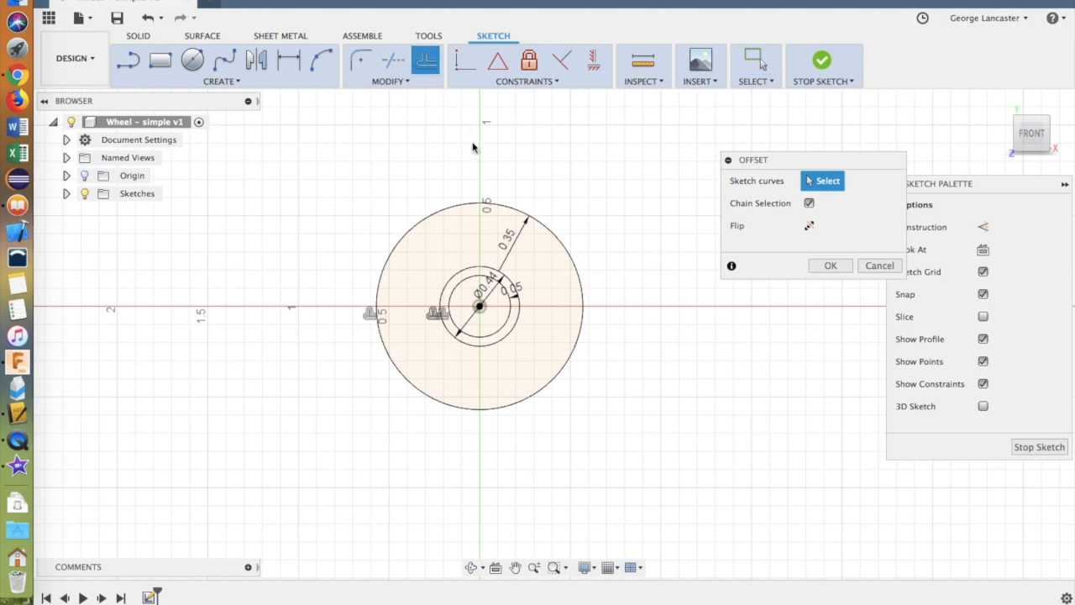
pyautogui.click(458, 209)
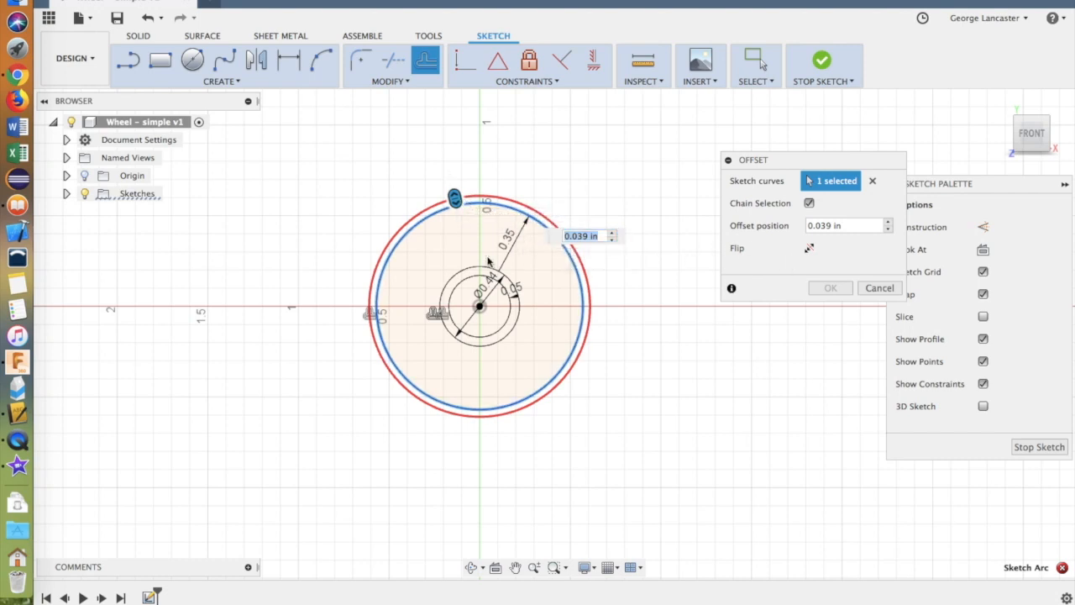
pyautogui.click(879, 287)
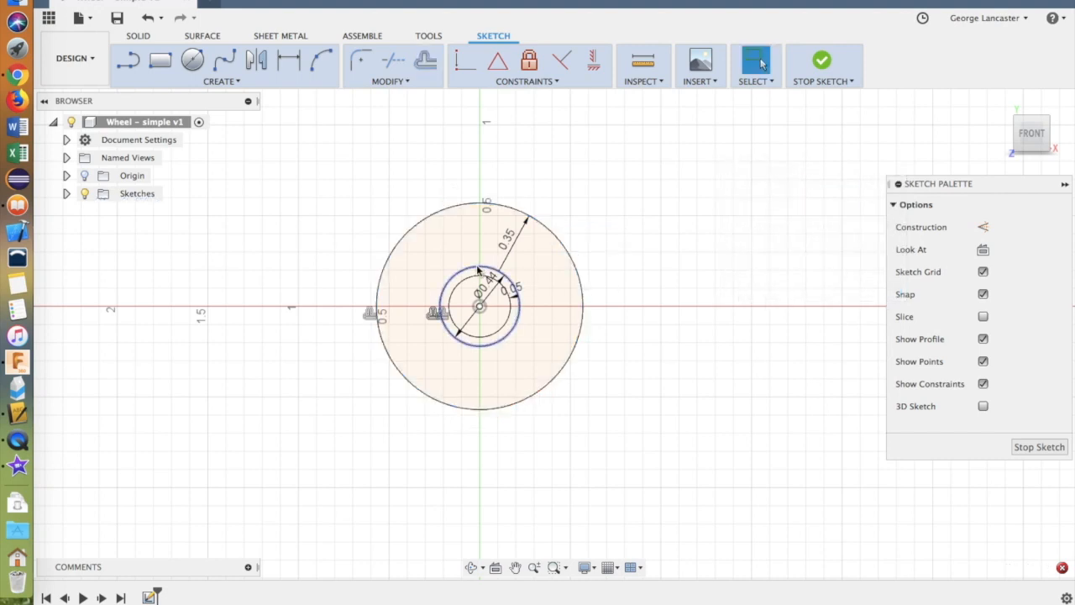
pyautogui.click(480, 267)
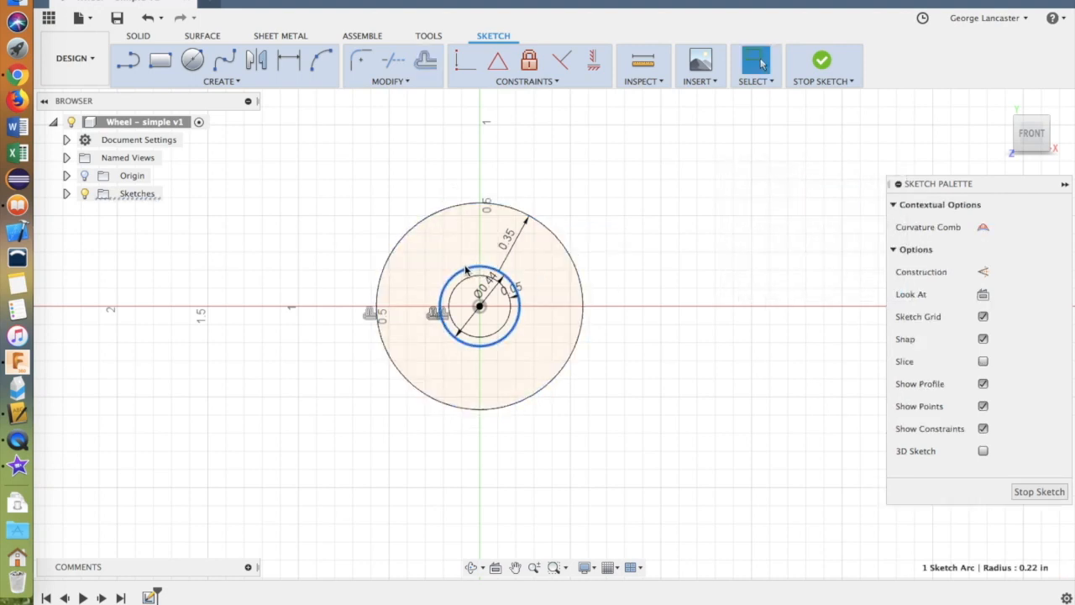
pyautogui.click(424, 63)
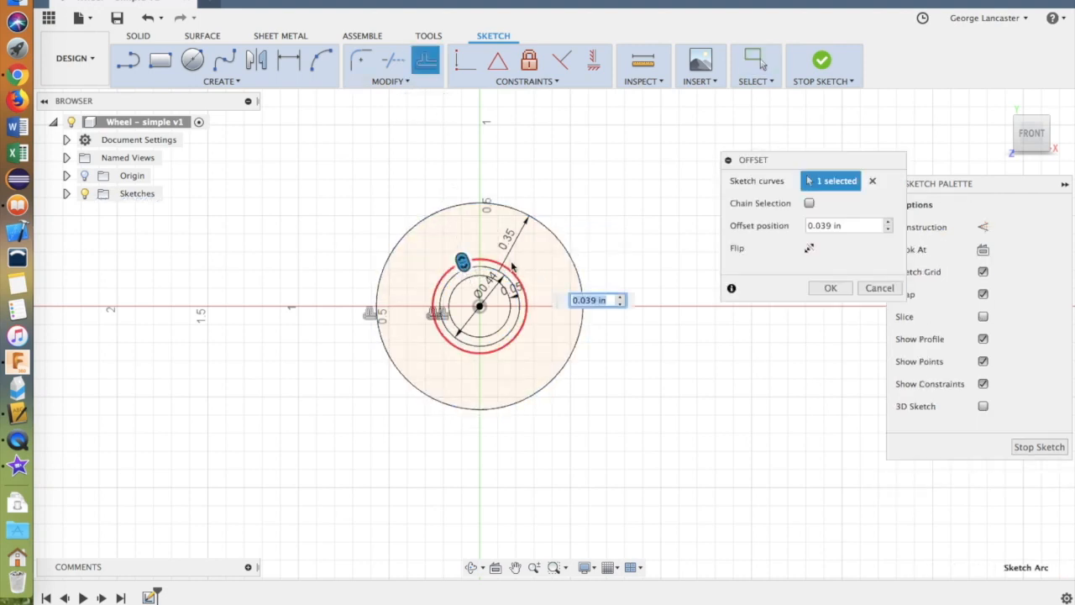
pyautogui.write('.35')
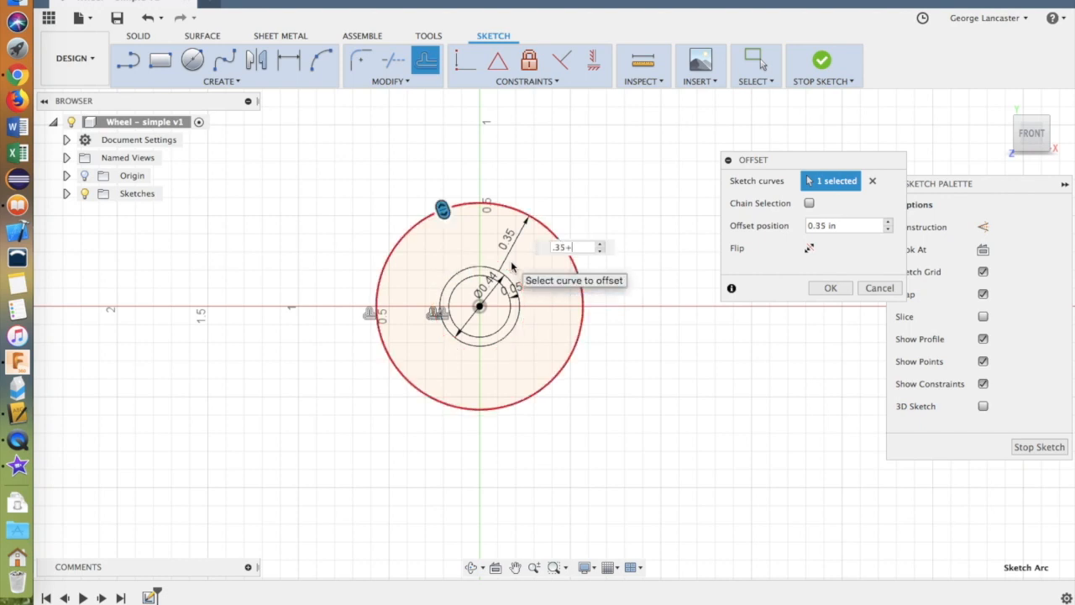
pyautogui.write('+.05')
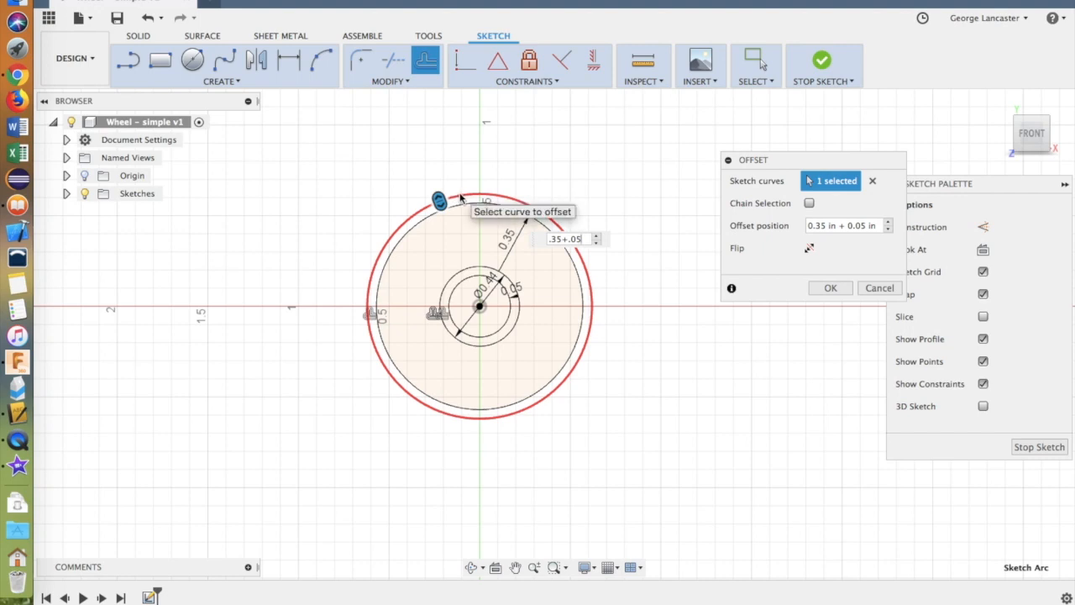
pyautogui.click(883, 289)
pyautogui.press('Escape')
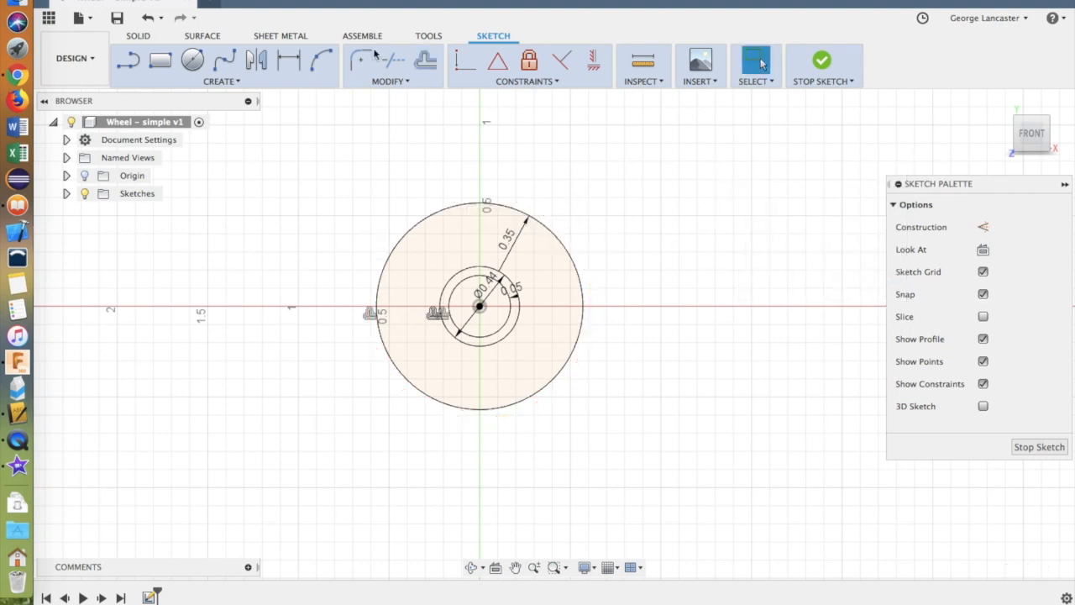
# Draw another circle centred on the origin, about 0.375 in outside the largest existing circle
pyautogui.click(192, 59)
pyautogui.click(480, 306)
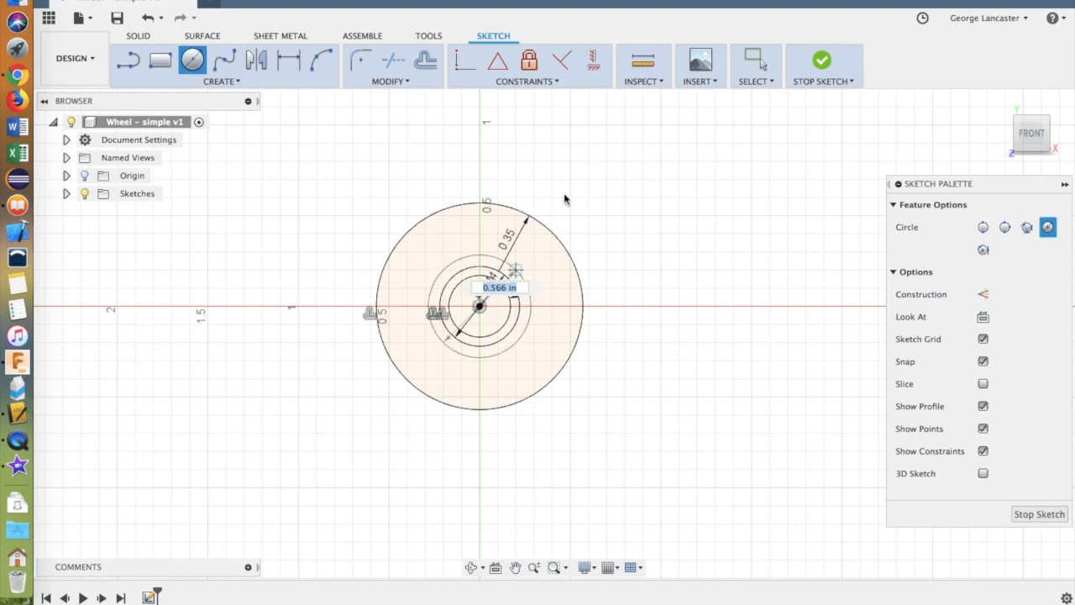
pyautogui.click(589, 177)
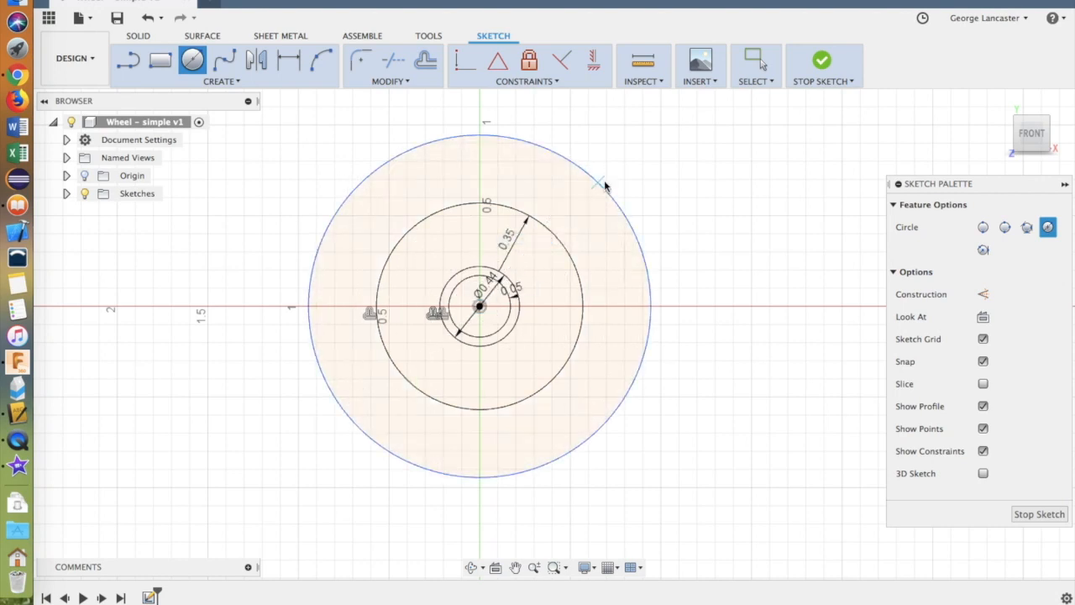
# Dimension the gap between the two outermost circles and set it to 0.05 in
pyautogui.click(286, 60)
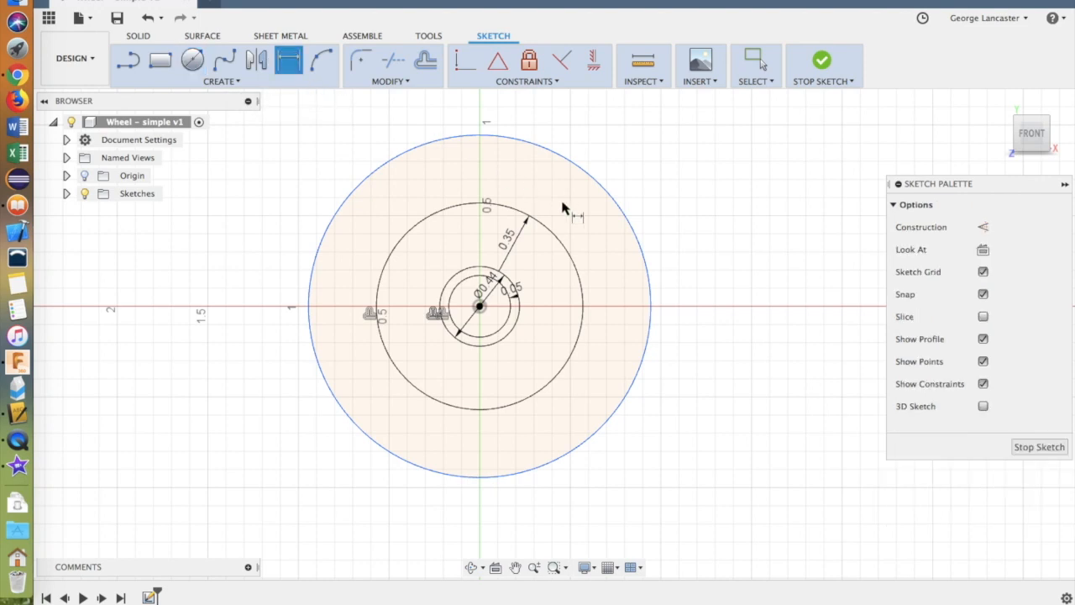
pyautogui.click(629, 231)
pyautogui.click(571, 260)
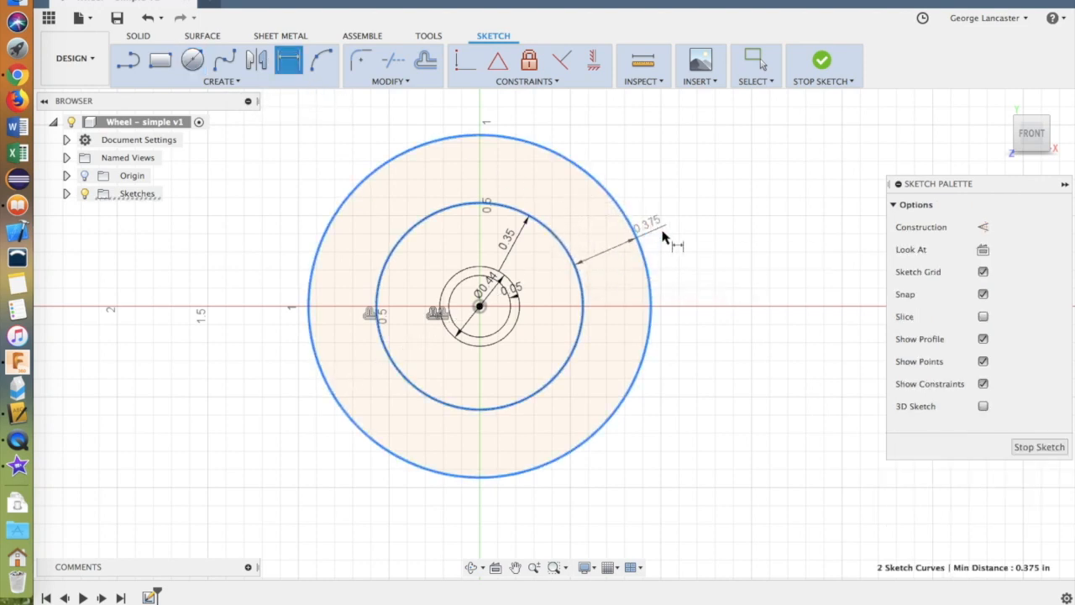
pyautogui.click(679, 242)
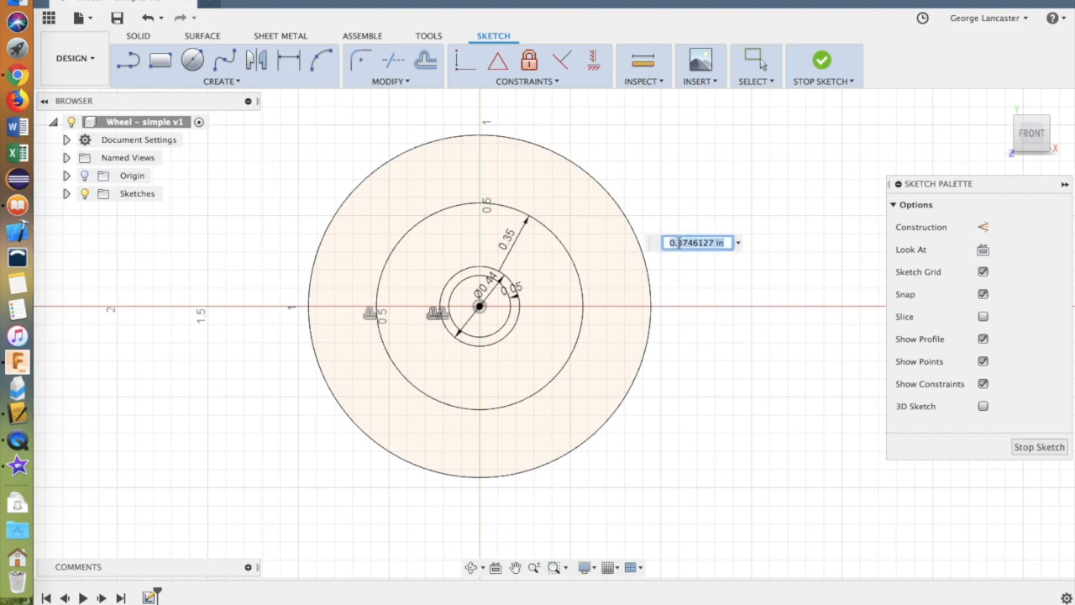
pyautogui.press('BackSpace')
pyautogui.write('.05')
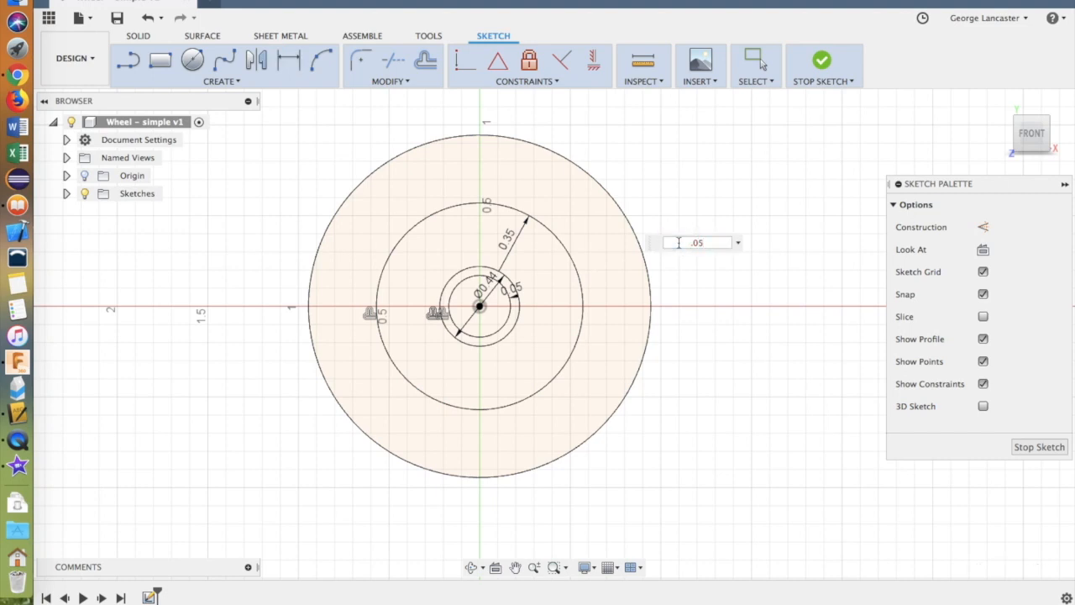
pyautogui.press('Return')
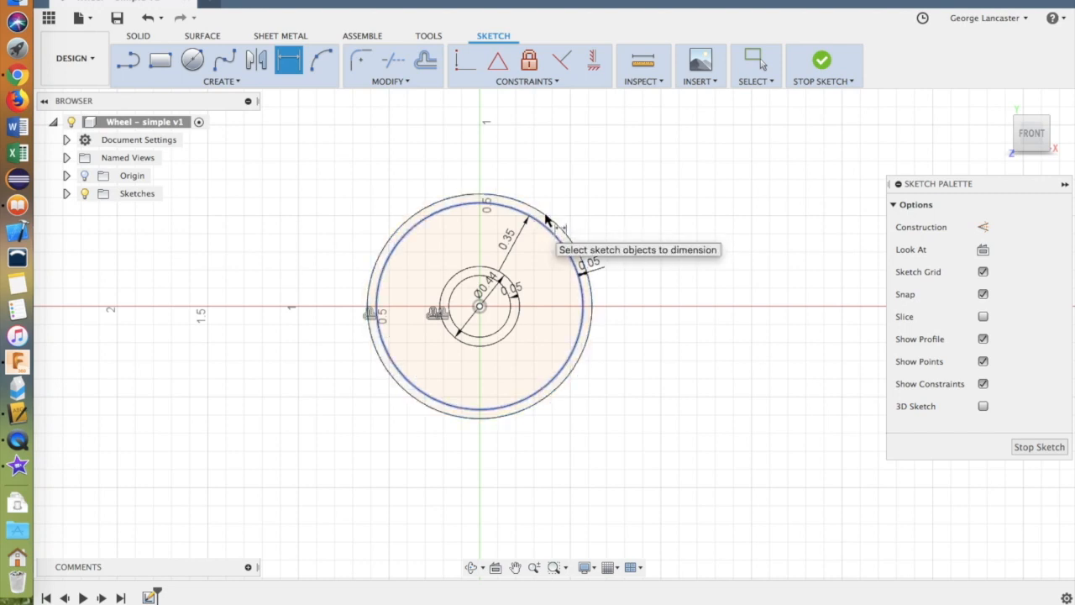
# Finish the ring sketch and select the outer ring and the hub ring as profiles for an extrusion
pyautogui.click(825, 68)
pyautogui.click(1001, 104)
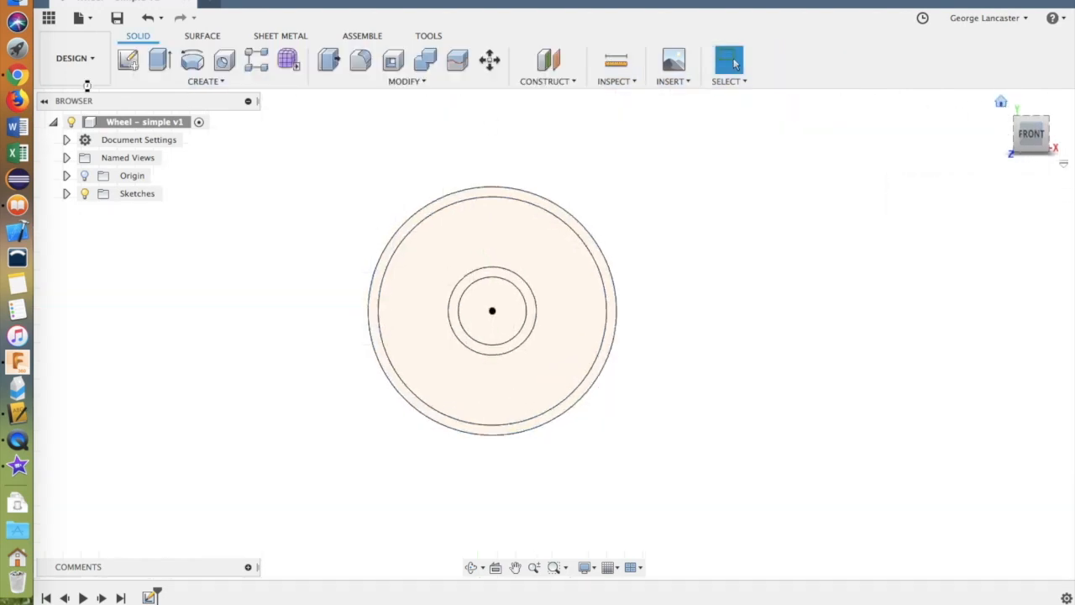
pyautogui.click(165, 63)
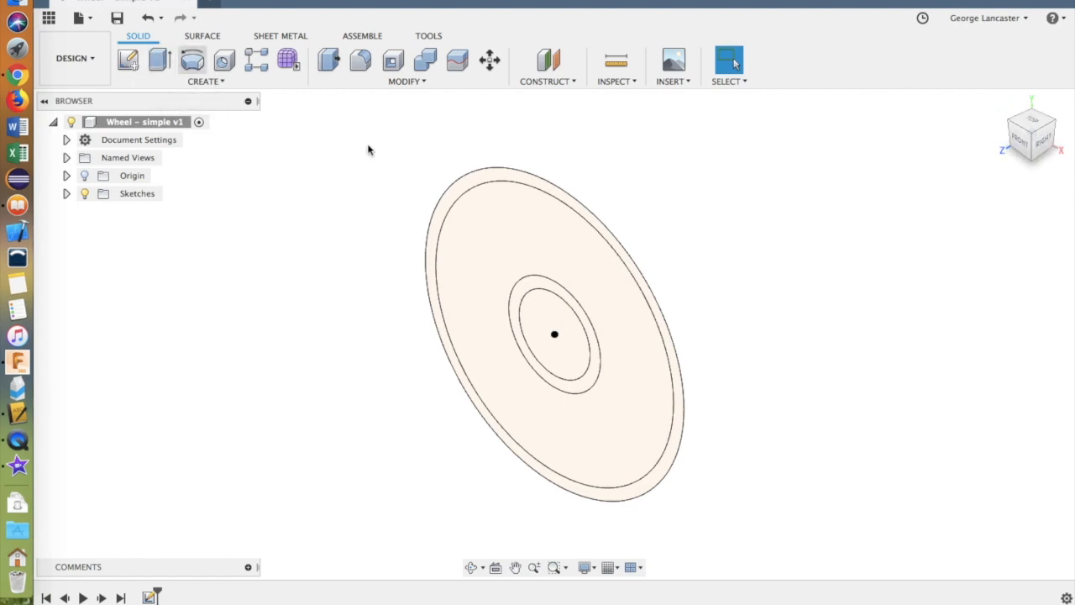
pyautogui.click(503, 174)
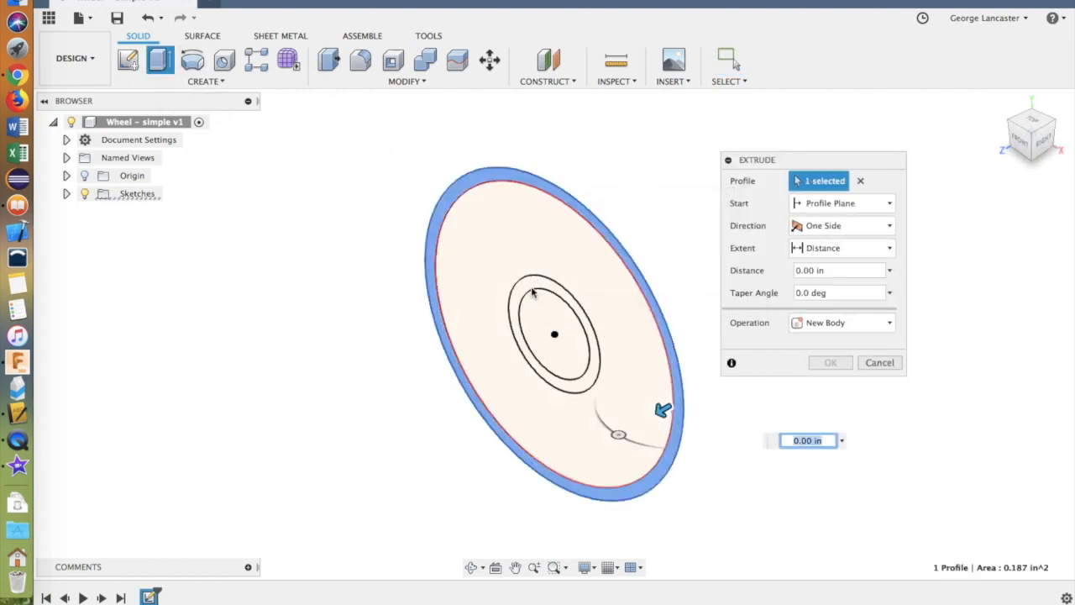
pyautogui.click(531, 288)
# Check the wheel depth in the Google Docs assignment, and back in Fusion 360 extrude both rings 0.57 in as new bodies
pyautogui.press('super+Tab')
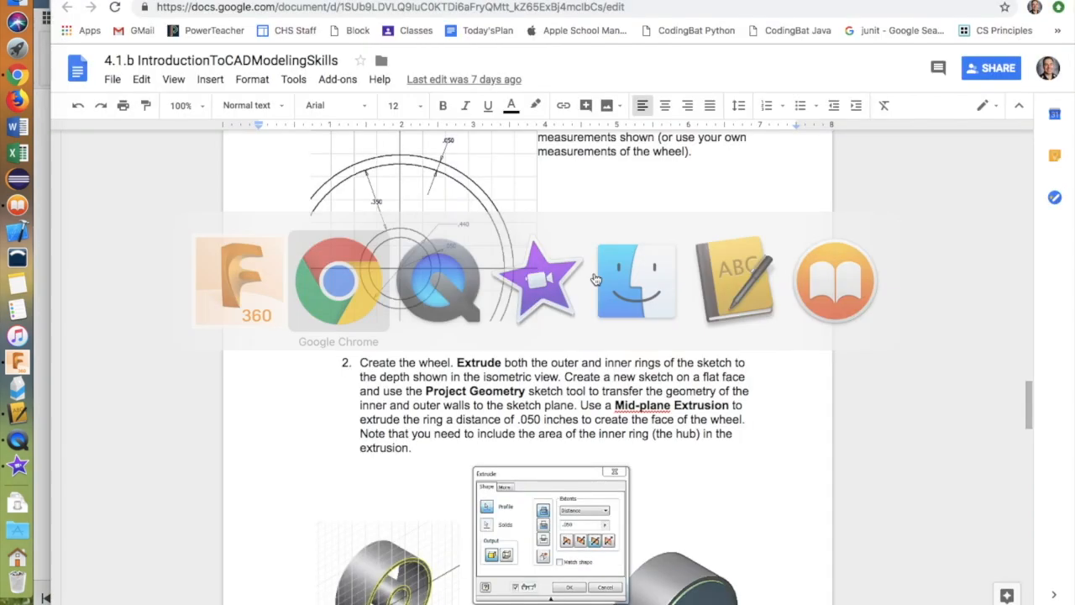
pyautogui.scroll(4, 671, 325)
pyautogui.scroll(5, 671, 325)
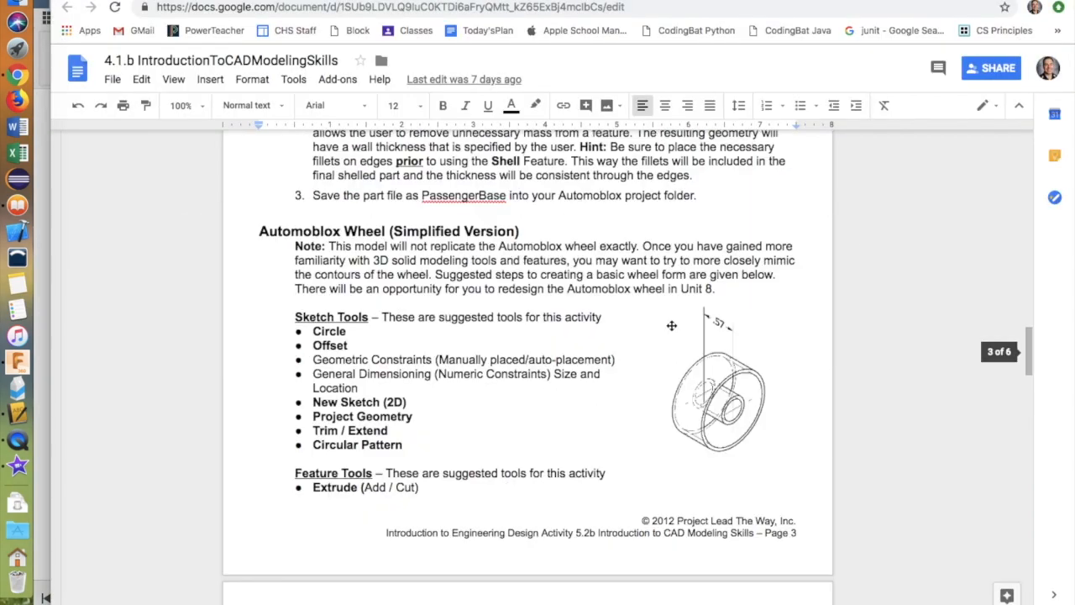
pyautogui.scroll(-1, 707, 322)
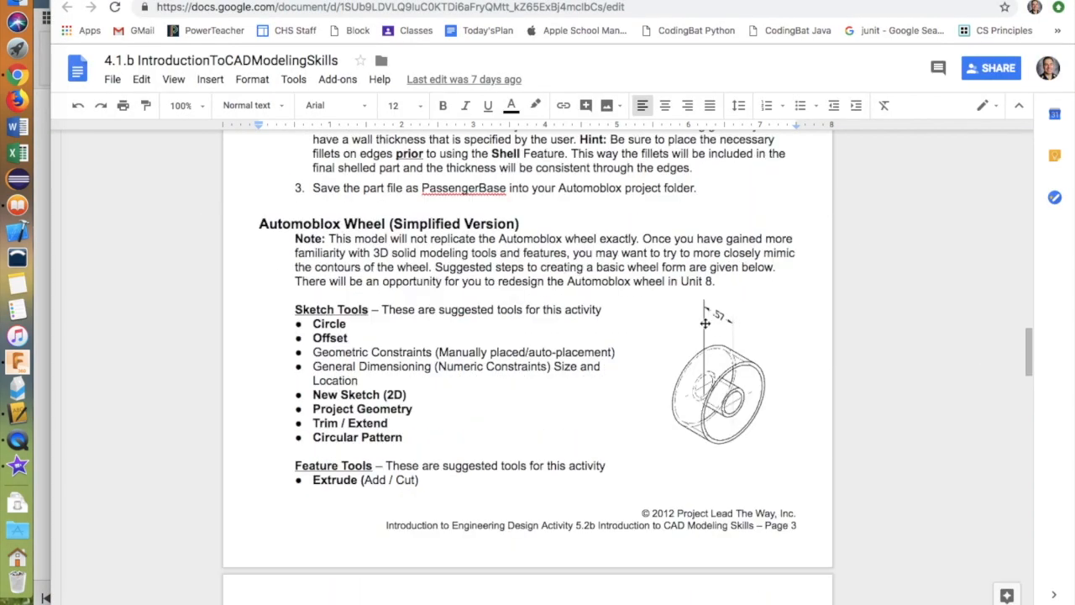
pyautogui.press('super+Tab')
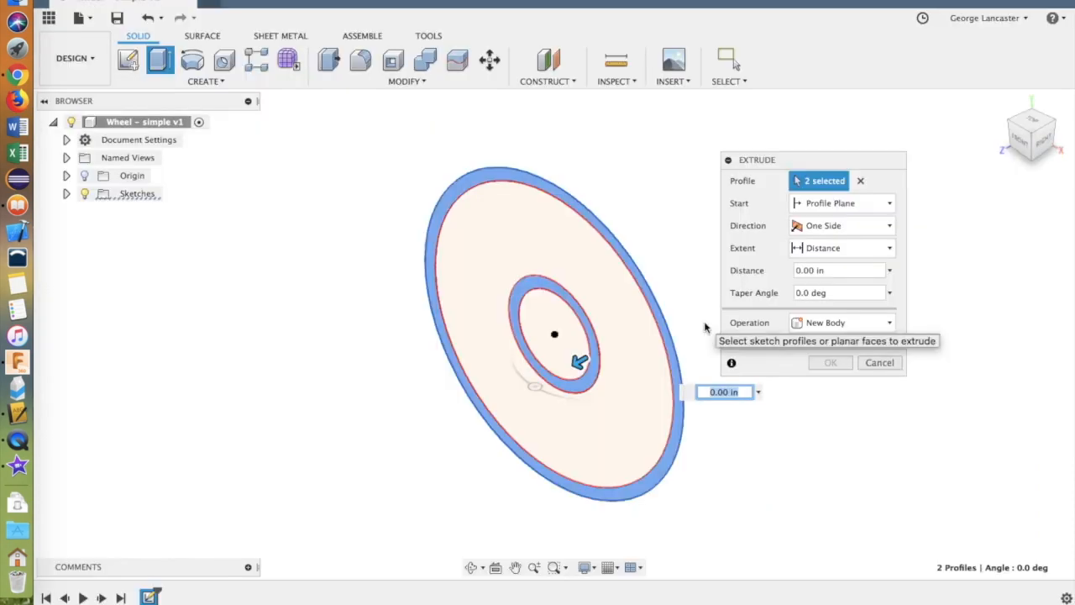
pyautogui.write('.57')
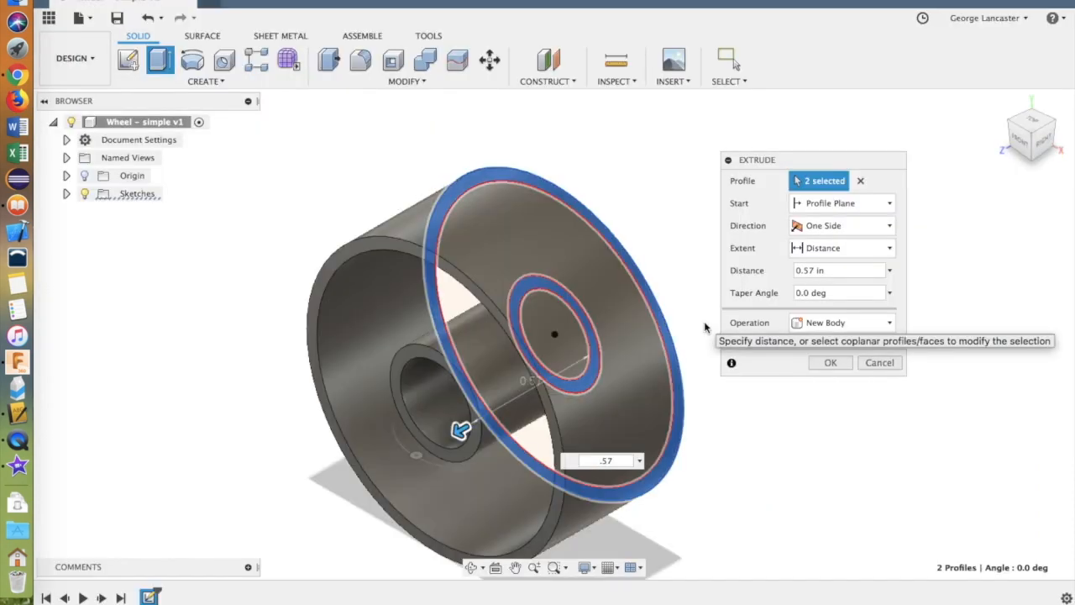
pyautogui.press('Return')
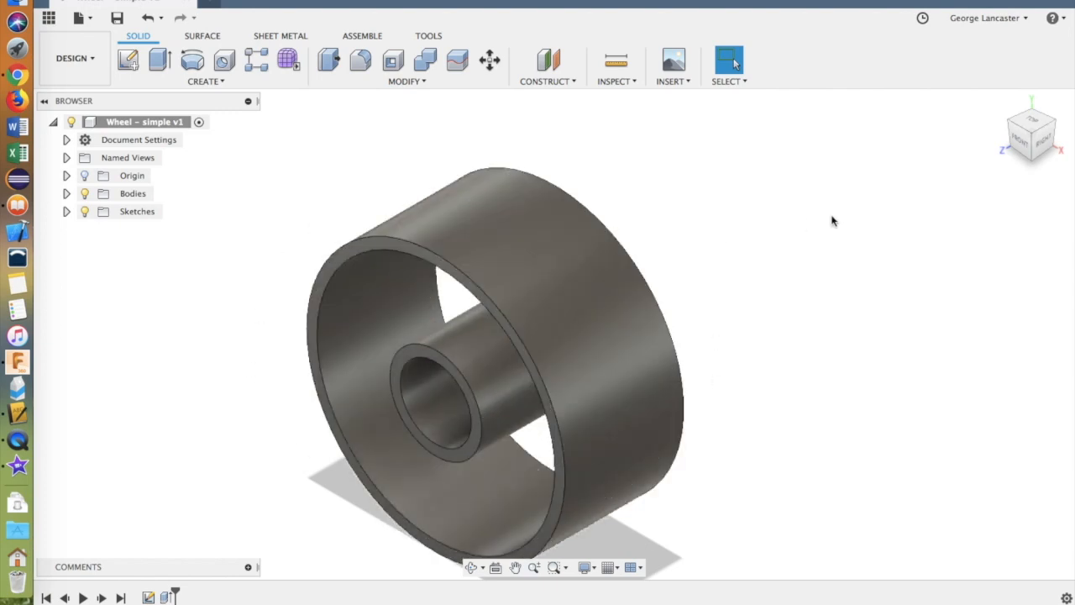
# Create a sketch on the hub ring's front face and project the outer ring's inner edge into it
pyautogui.click(128, 59)
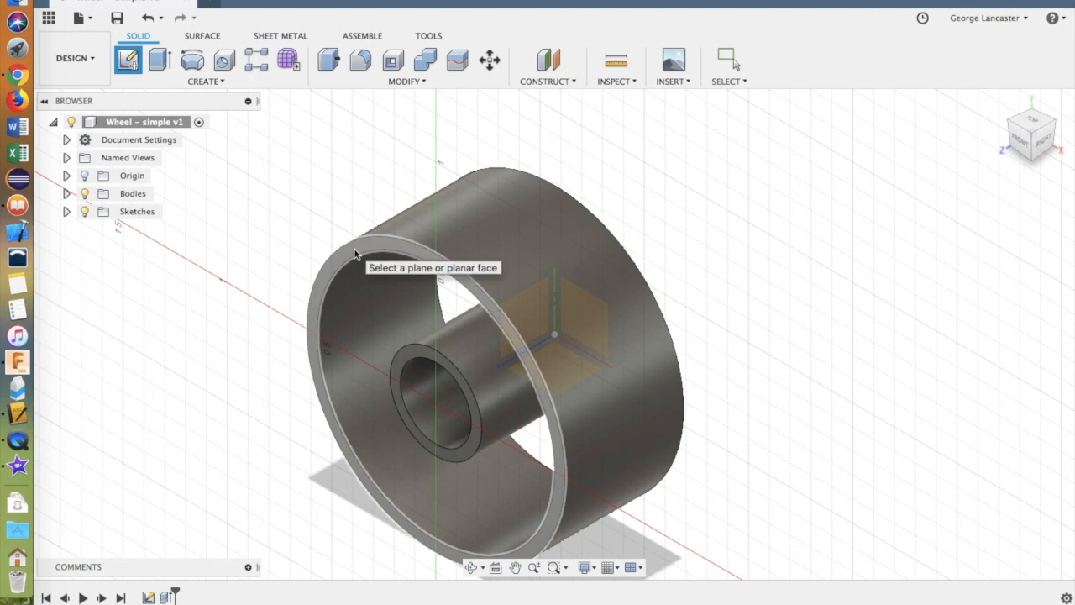
pyautogui.click(408, 360)
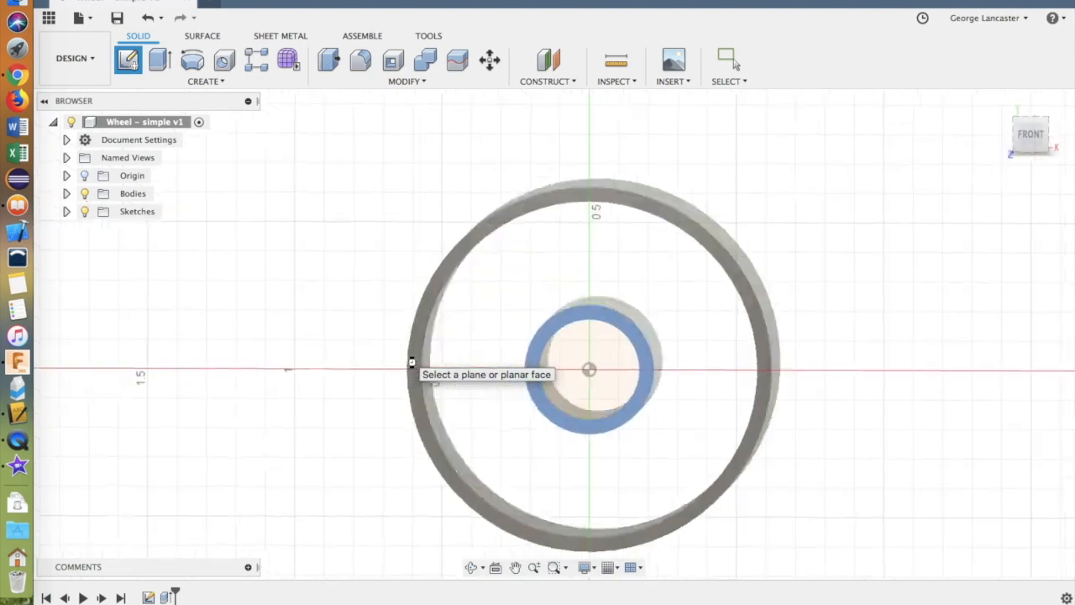
pyautogui.click(203, 82)
pyautogui.moveTo(160, 317)
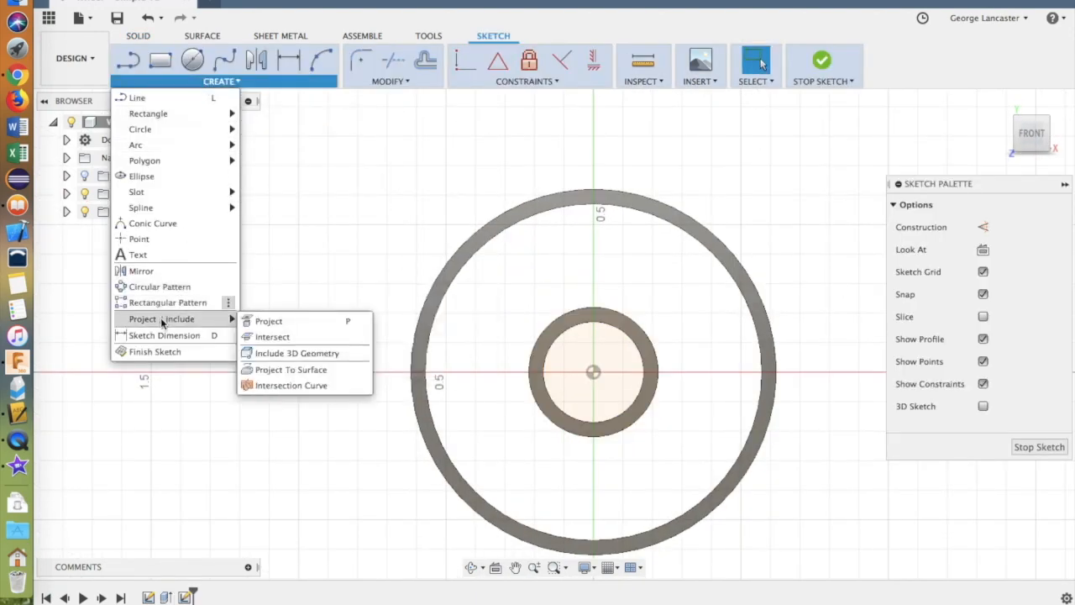
pyautogui.click(305, 326)
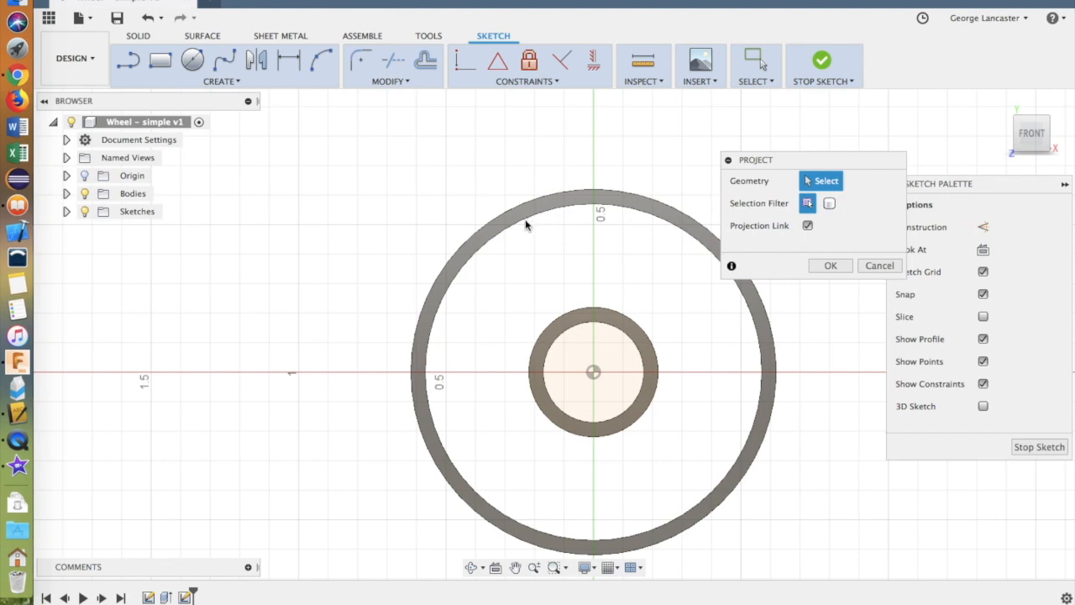
pyautogui.click(525, 222)
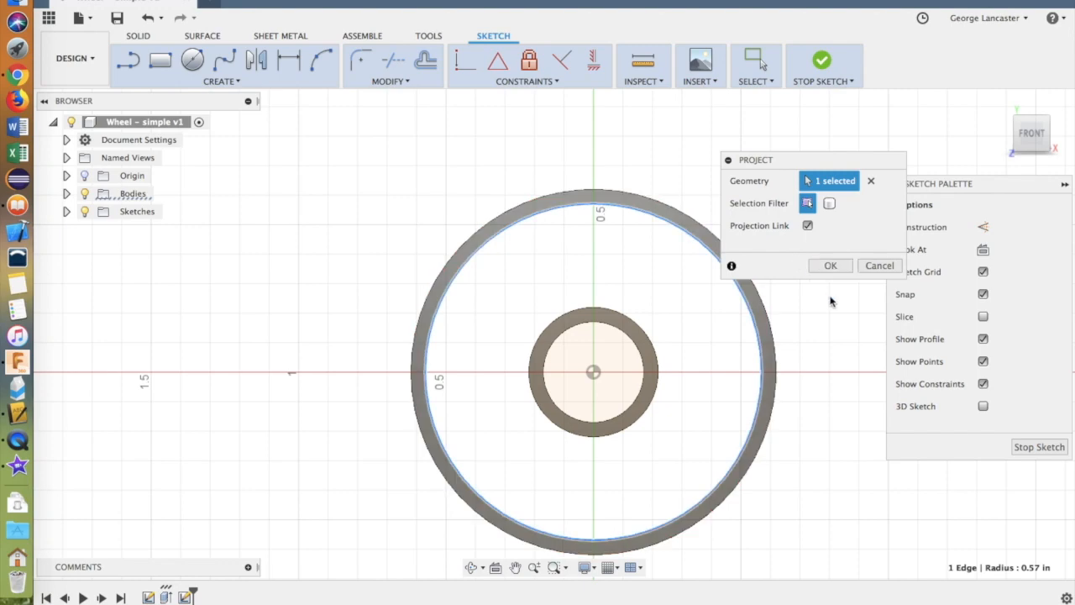
pyautogui.click(830, 266)
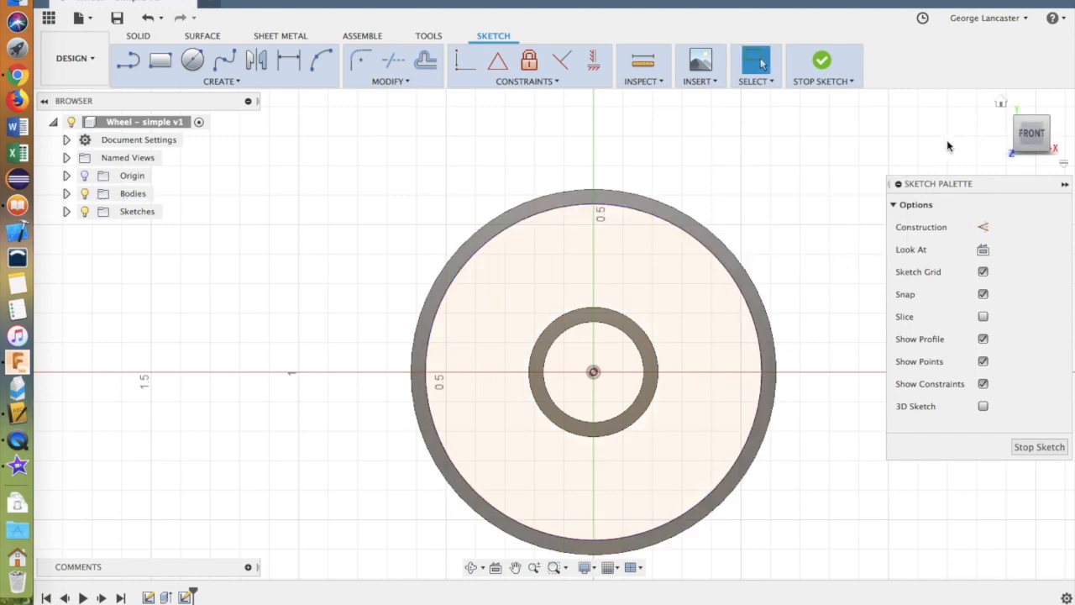
# Read the wheel-face extrusion instructions in the Google Docs assignment, and back in Fusion 360 finish the projected sketch
pyautogui.click(1010, 114)
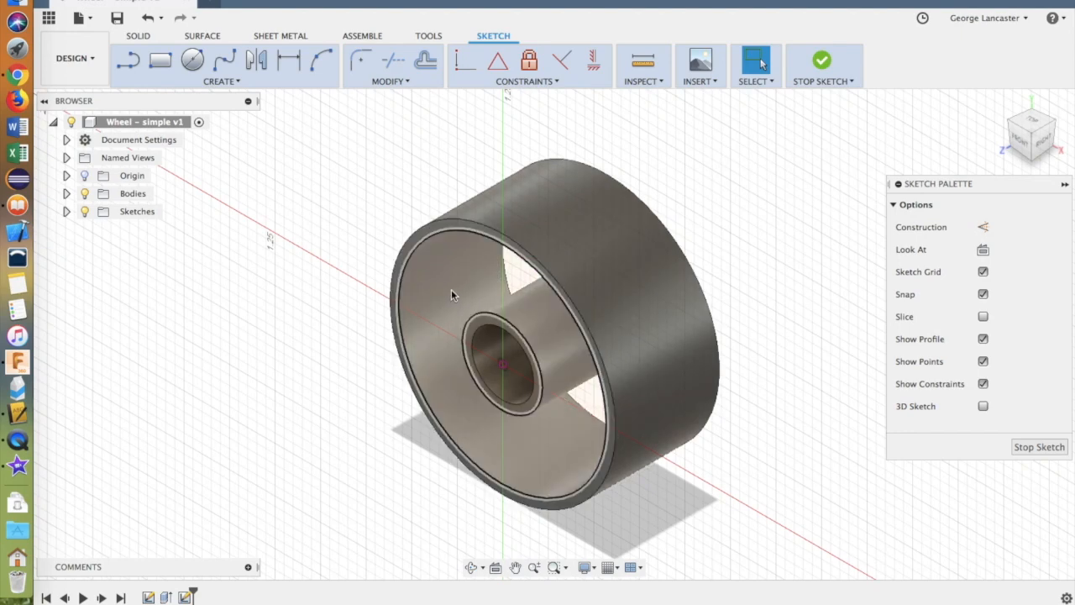
pyautogui.press('super+Tab')
pyautogui.scroll(-10, 537, 437)
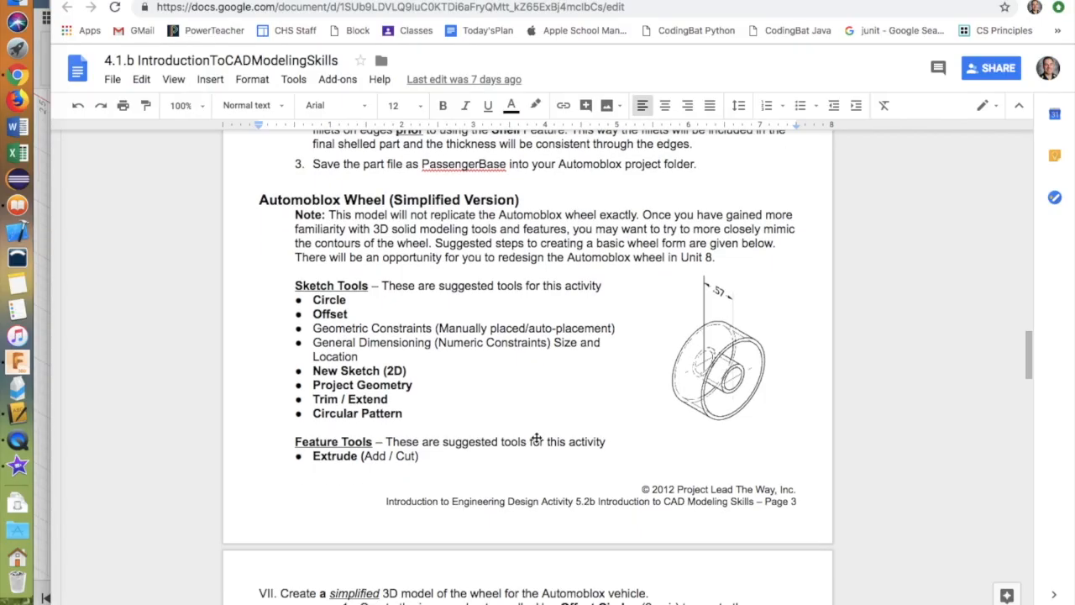
pyautogui.scroll(5, 537, 436)
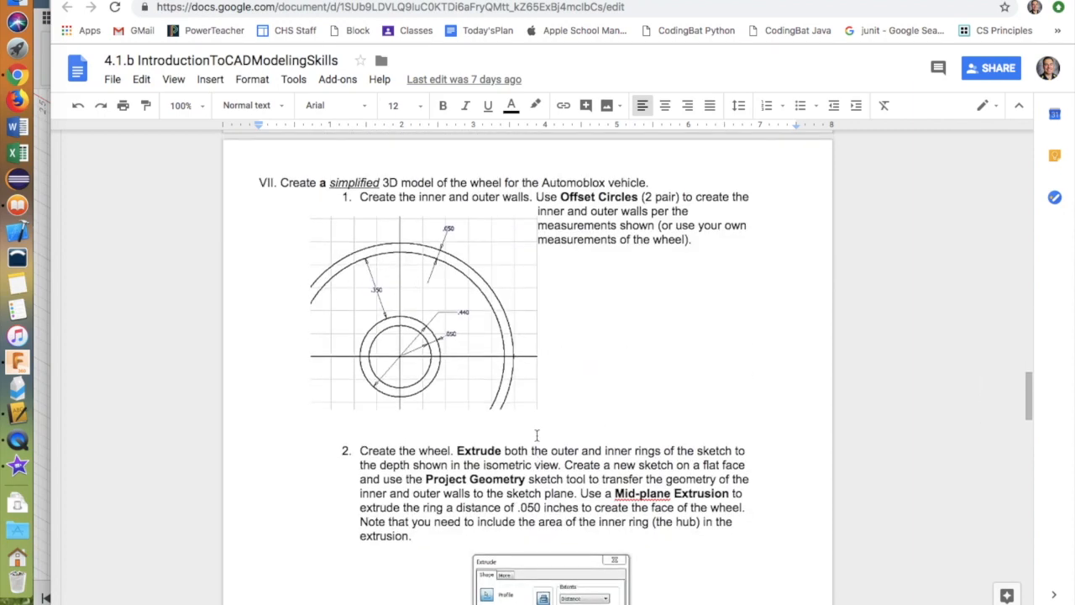
pyautogui.scroll(-3, 537, 436)
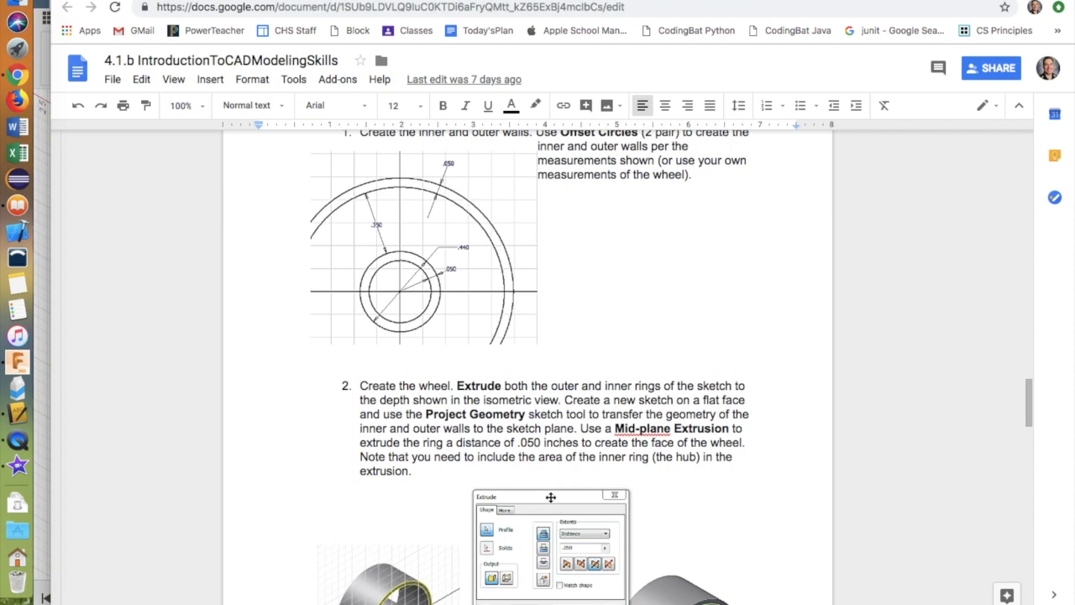
pyautogui.scroll(-1, 550, 498)
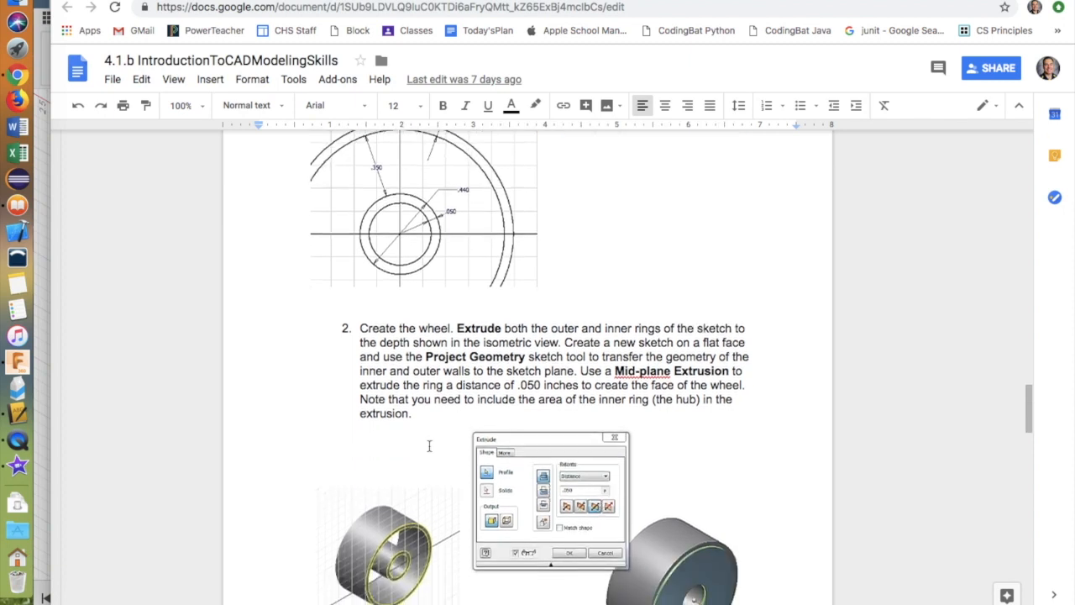
pyautogui.scroll(-2, 415, 436)
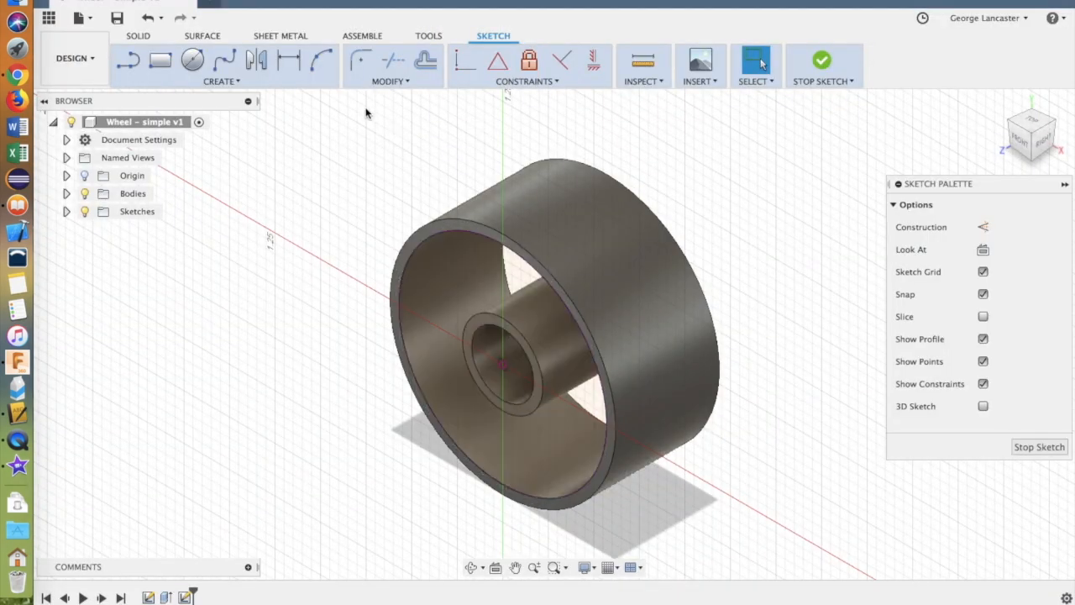
pyautogui.click(820, 67)
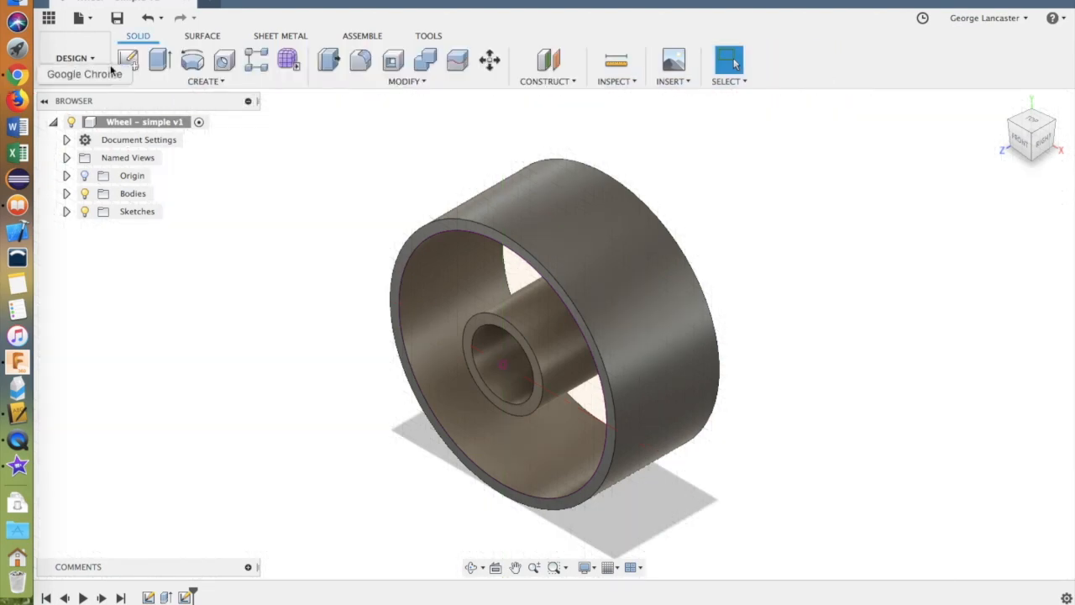
# Extrude the area between hub and outer ring symmetrically by a whole length of 0.05 in, joining it to the wheel
pyautogui.click(158, 60)
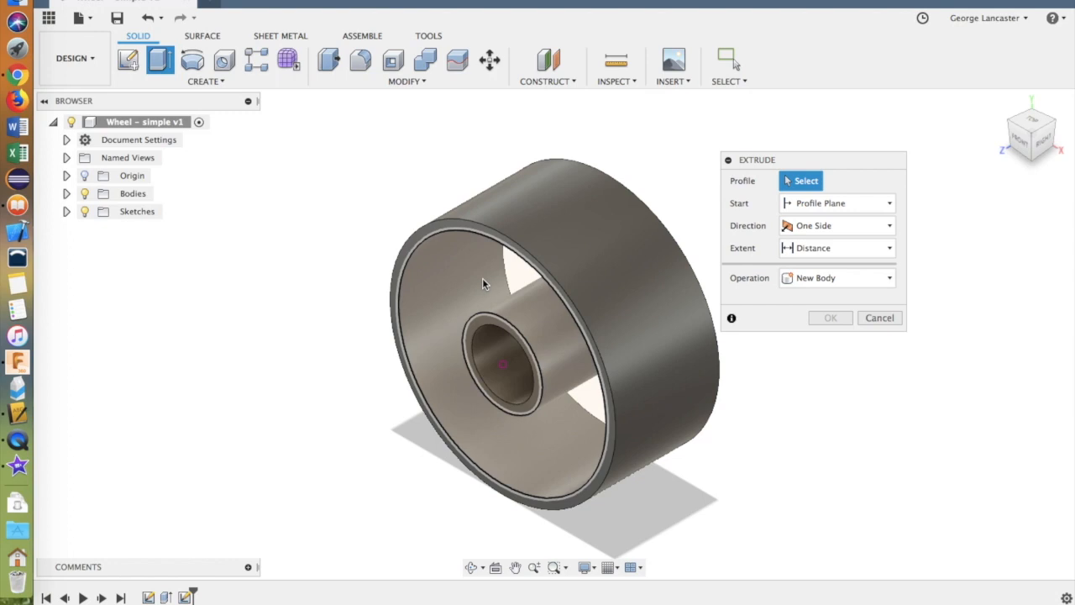
pyautogui.click(483, 278)
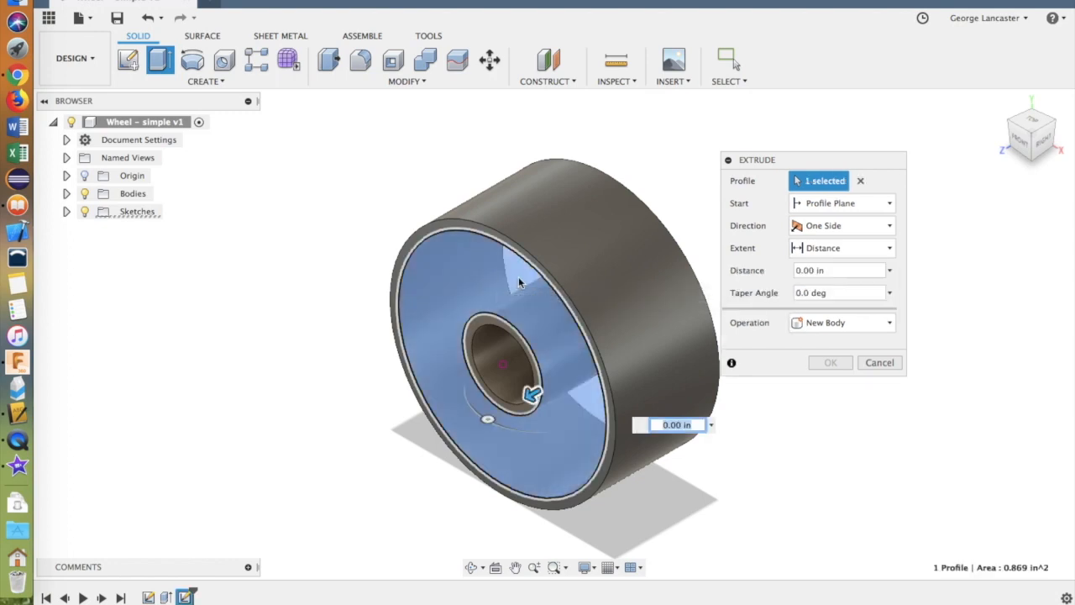
pyautogui.click(820, 234)
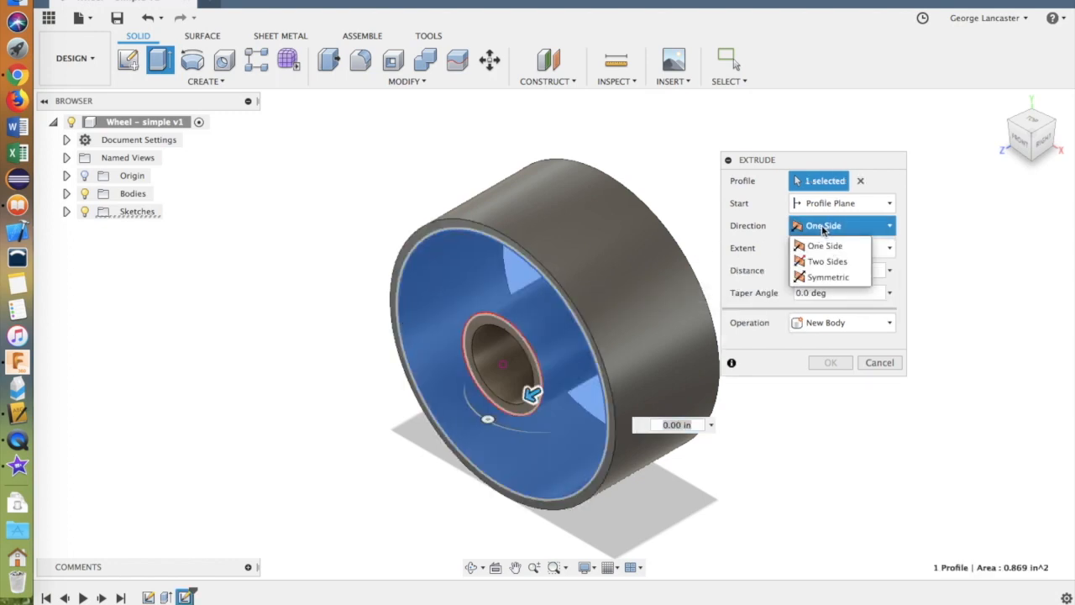
pyautogui.click(818, 278)
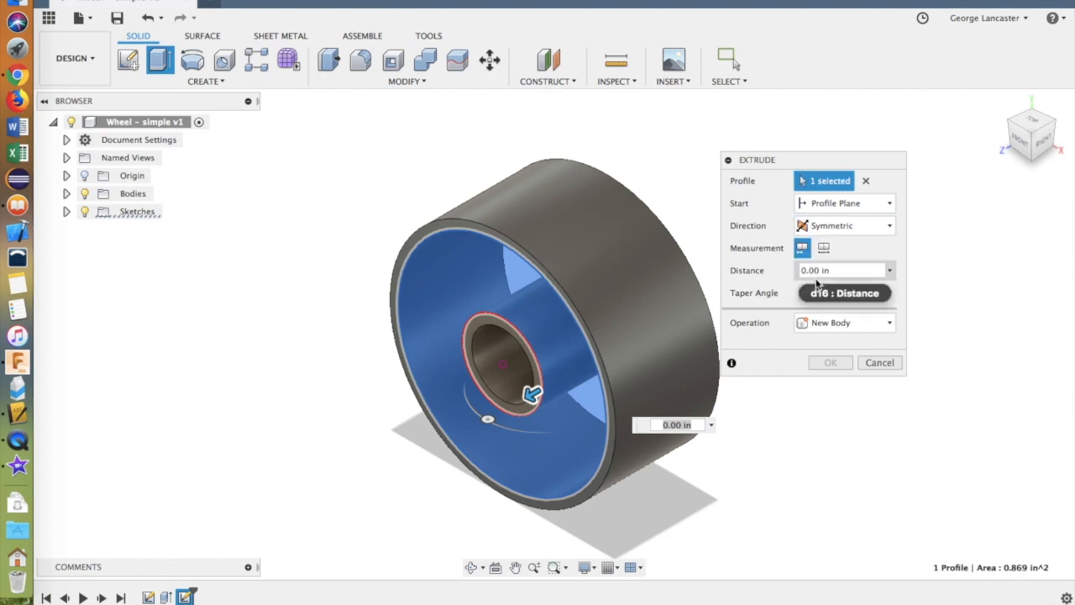
pyautogui.click(825, 248)
pyautogui.click(771, 274)
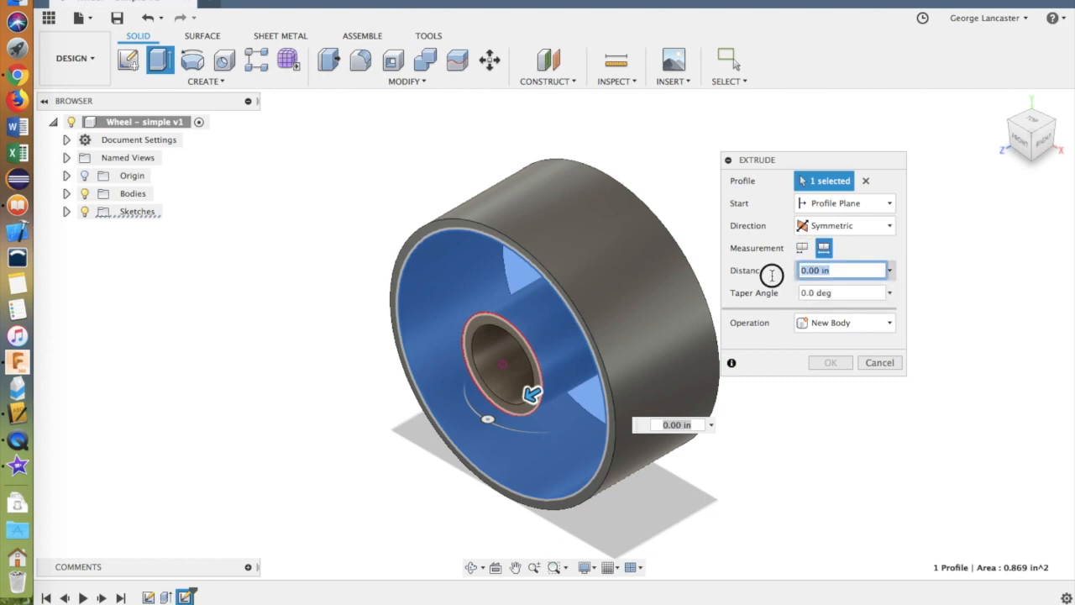
pyautogui.press('BackSpace')
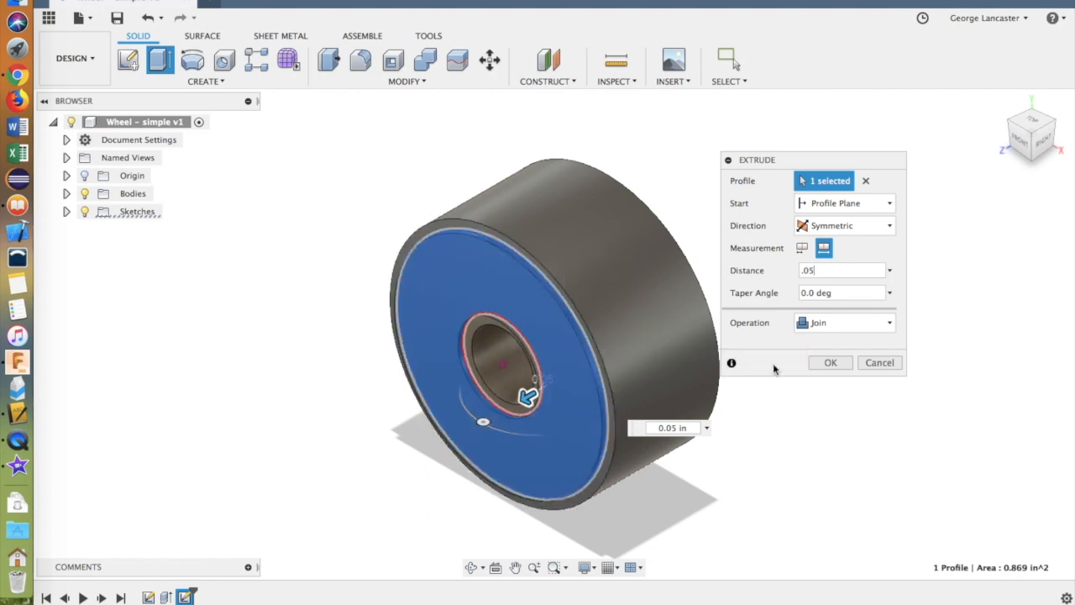
pyautogui.click(830, 362)
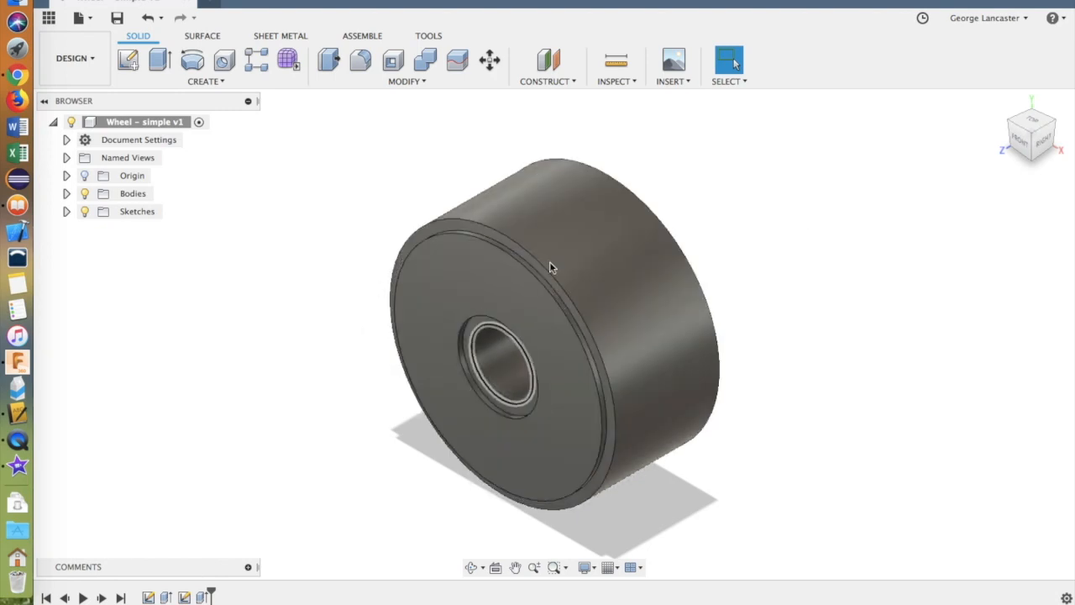
# Check the face pattern instructions in the Google Docs assignment, and back in Fusion 360 start a sketch on the wheel's front face
pyautogui.press('super+Tab')
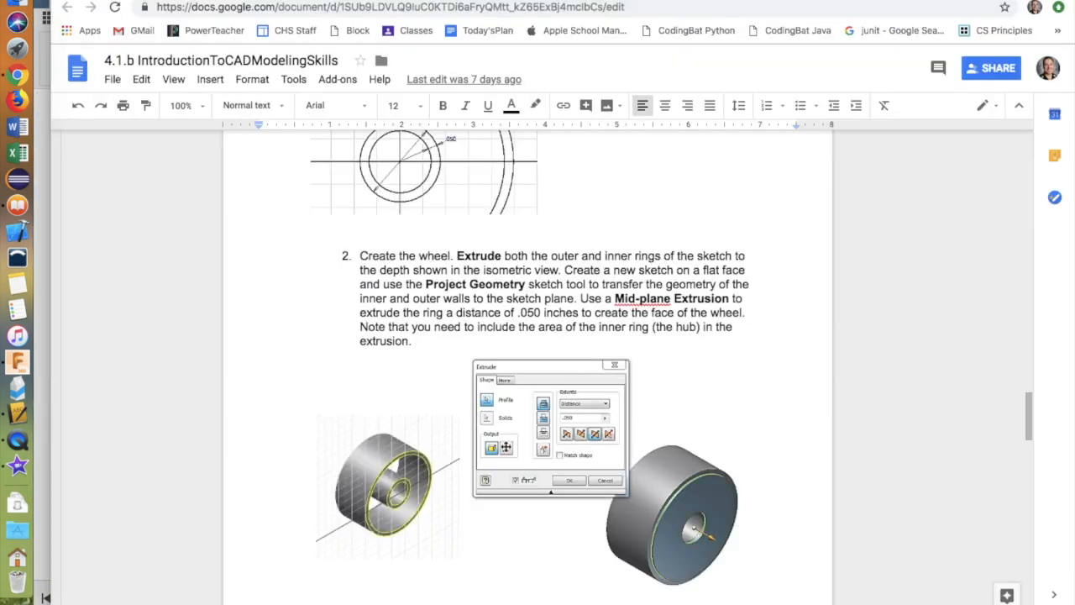
pyautogui.scroll(-5, 505, 446)
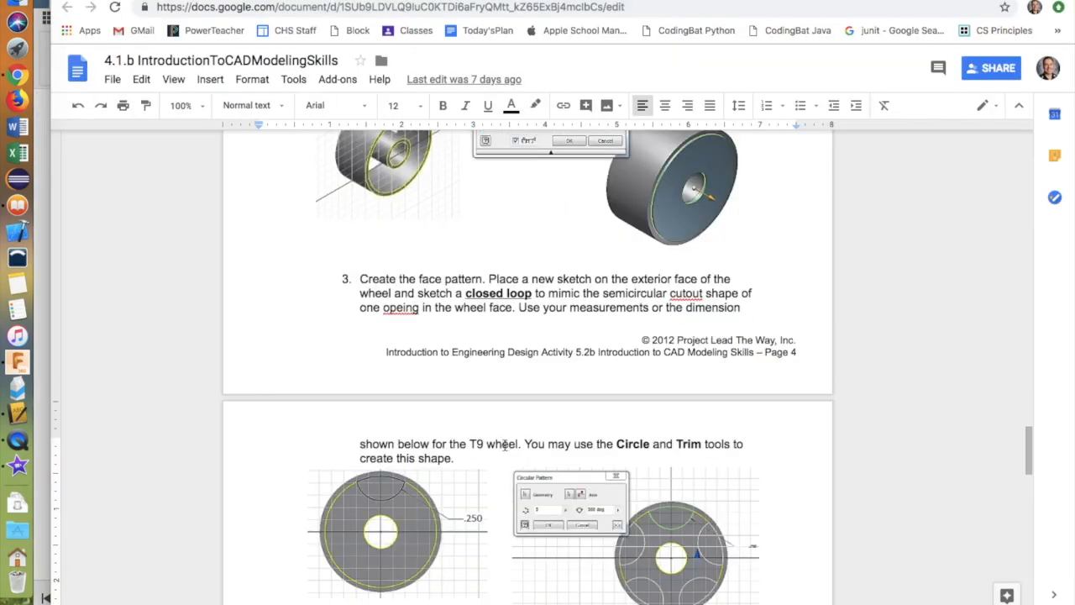
pyautogui.scroll(-2, 505, 445)
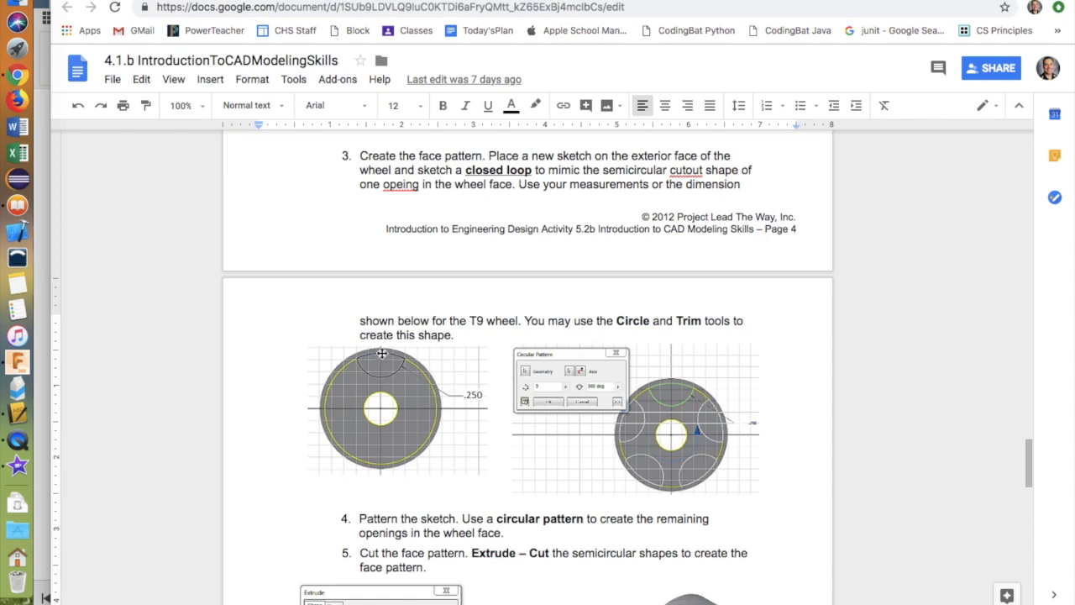
pyautogui.press('super+Tab')
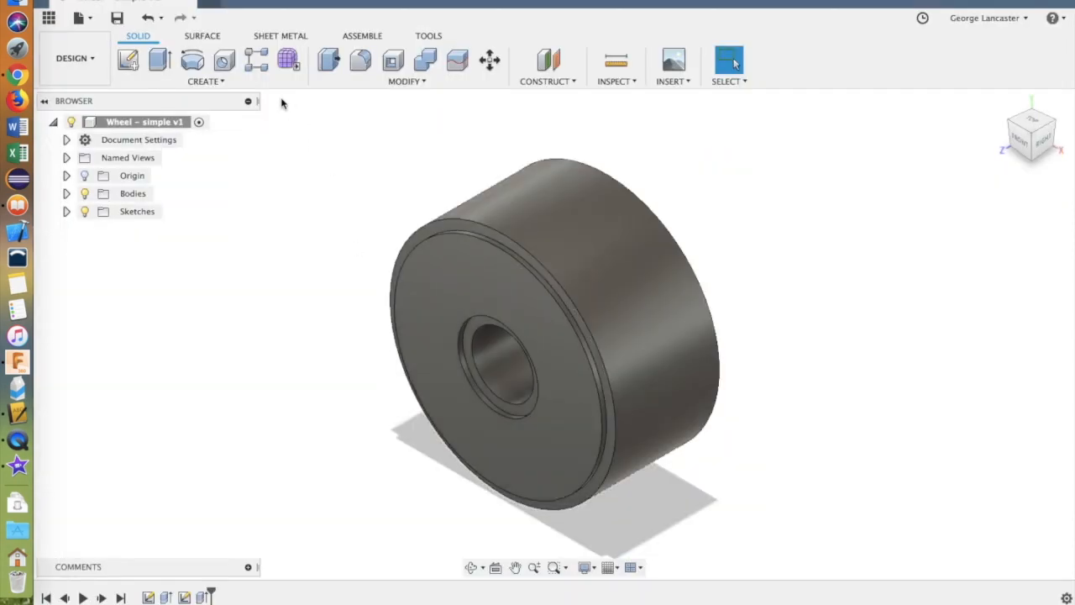
pyautogui.click(128, 61)
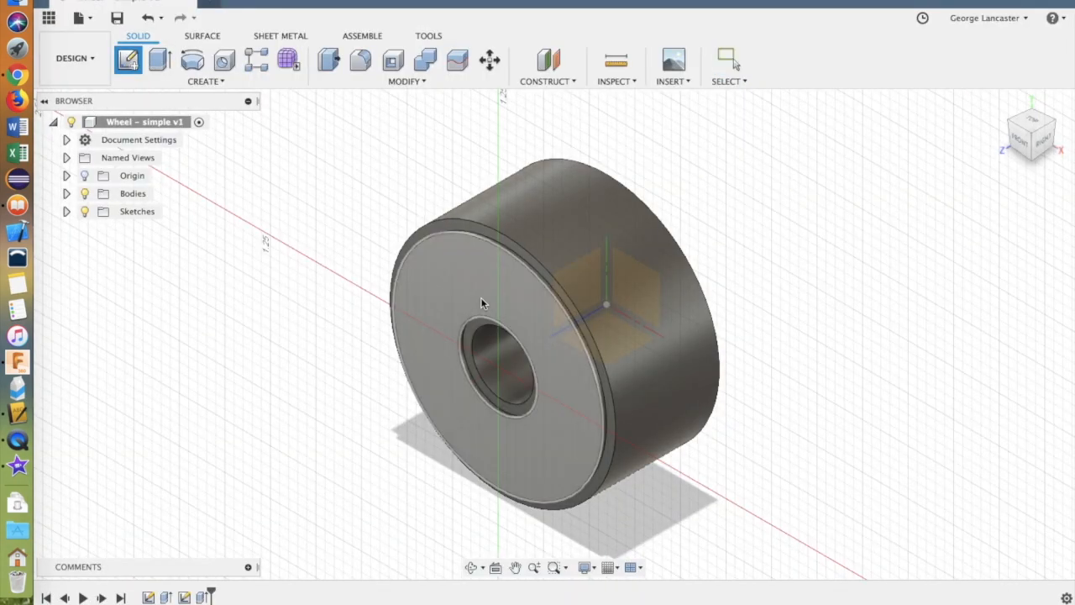
pyautogui.click(521, 307)
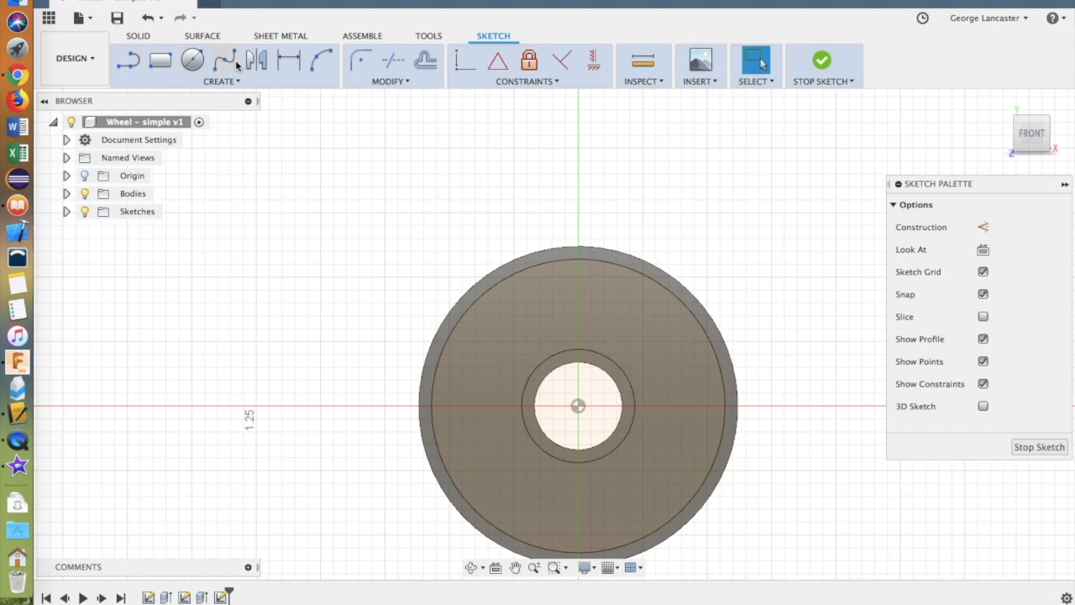
# Sketch a circle 0.5 in in diameter, centred where the vertical axis meets the upper inner edge of the outer ring, and finish the sketch
pyautogui.click(192, 61)
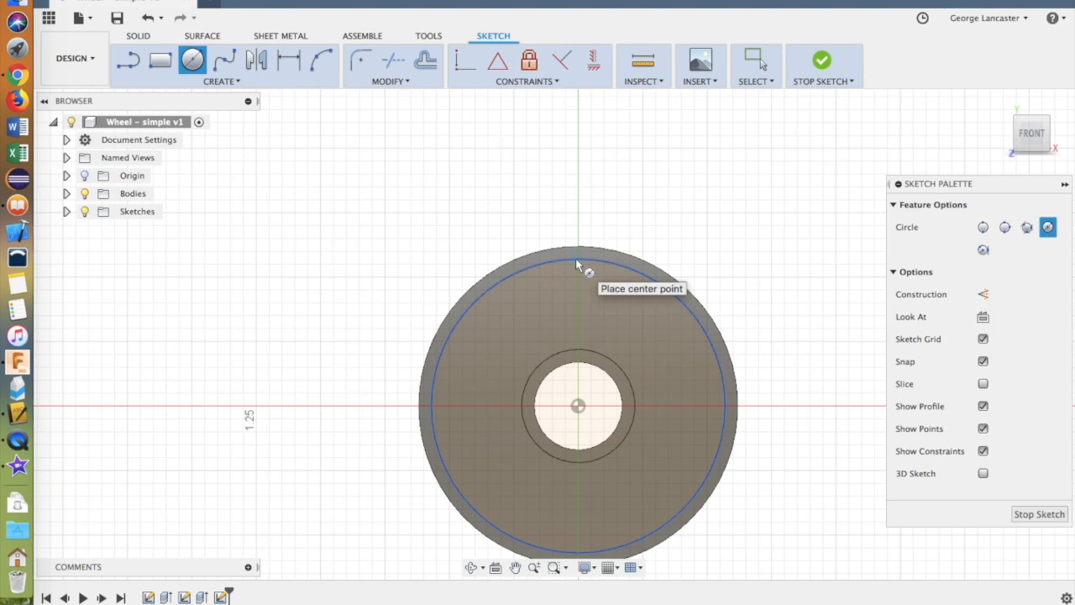
pyautogui.click(577, 259)
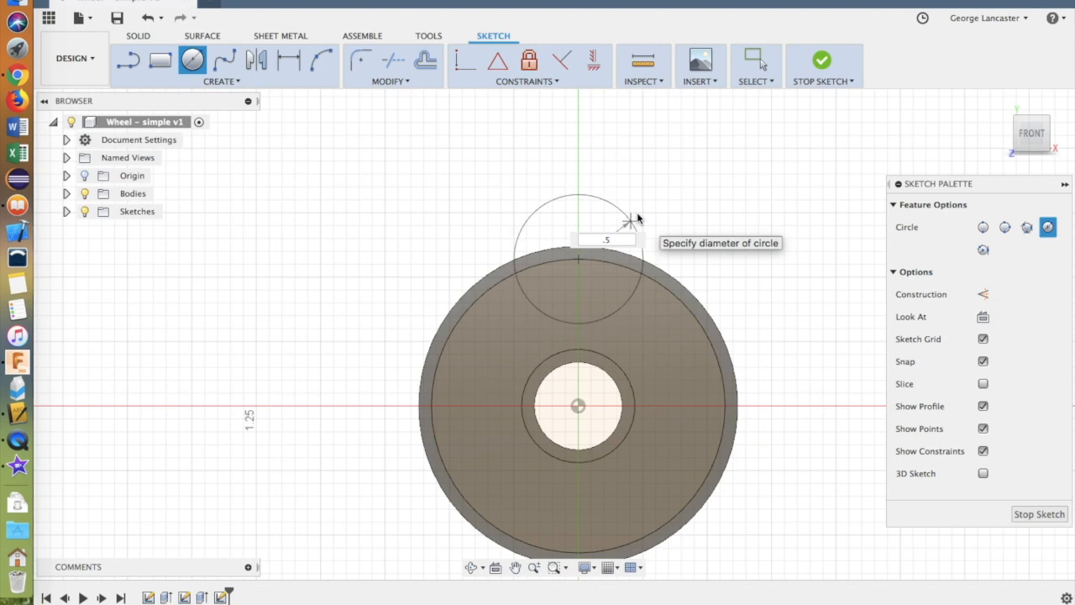
pyautogui.press('Return')
pyautogui.click(821, 60)
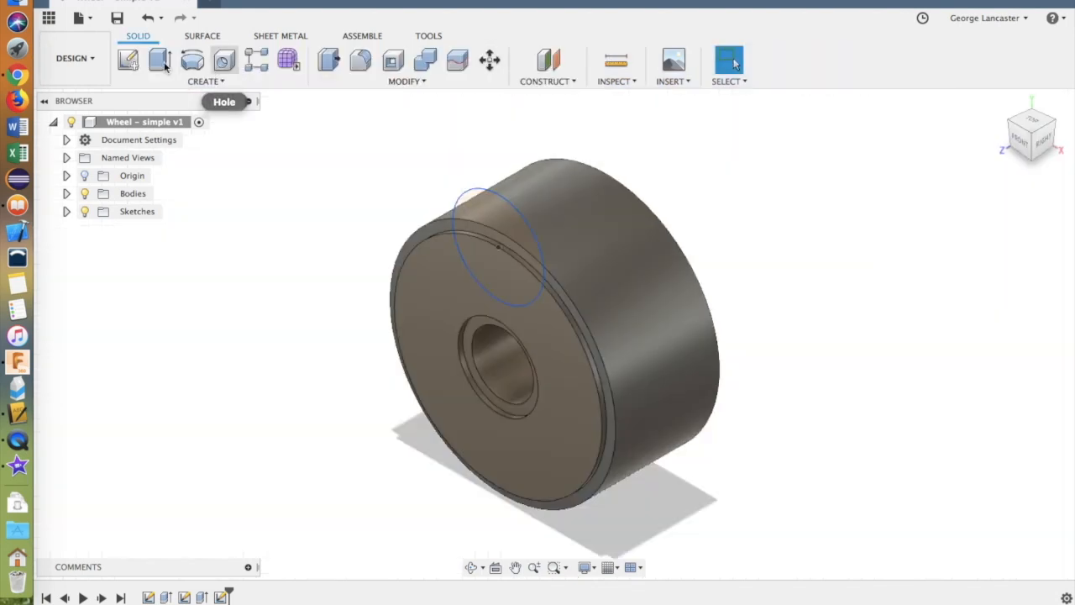
# Extrude the semicircular part of the circle inside the outer ring as a cut all the way through the wheel face
pyautogui.click(154, 65)
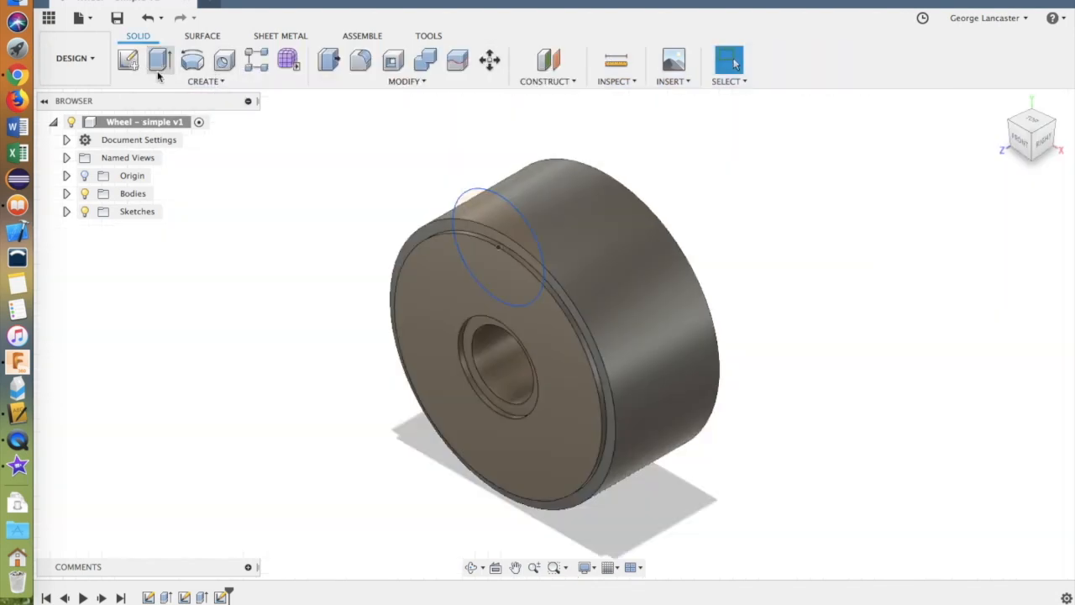
pyautogui.click(489, 272)
pyautogui.moveTo(491, 267); pyautogui.dragTo(583, 216)
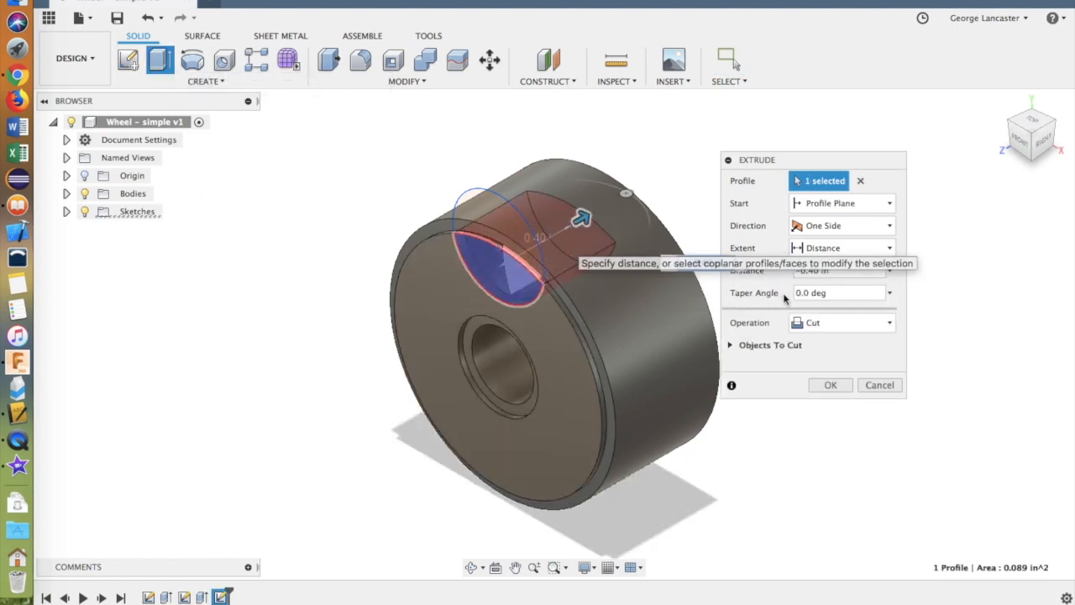
pyautogui.click(851, 249)
pyautogui.click(812, 299)
pyautogui.click(830, 385)
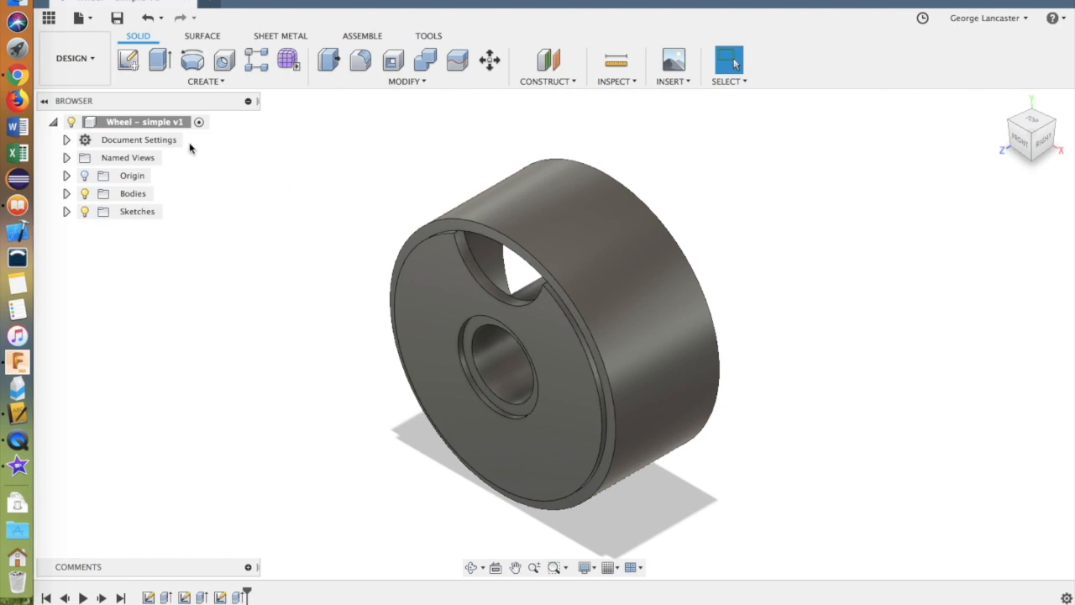
# Create a full circular pattern of the semicircular cut around the wheel's axis with a quantity of 5
pyautogui.click(205, 81)
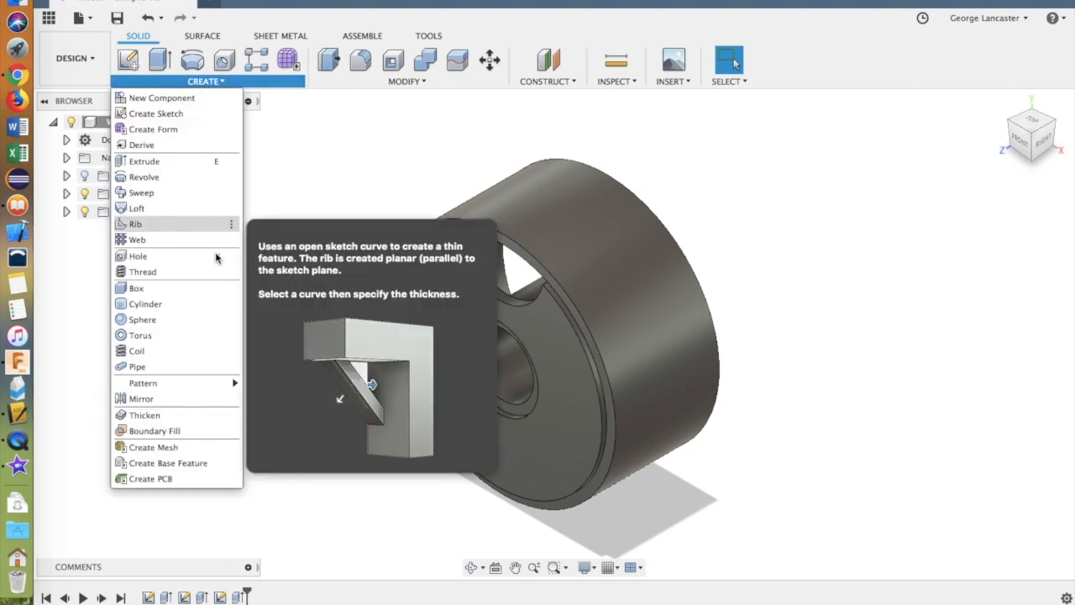
pyautogui.moveTo(171, 383)
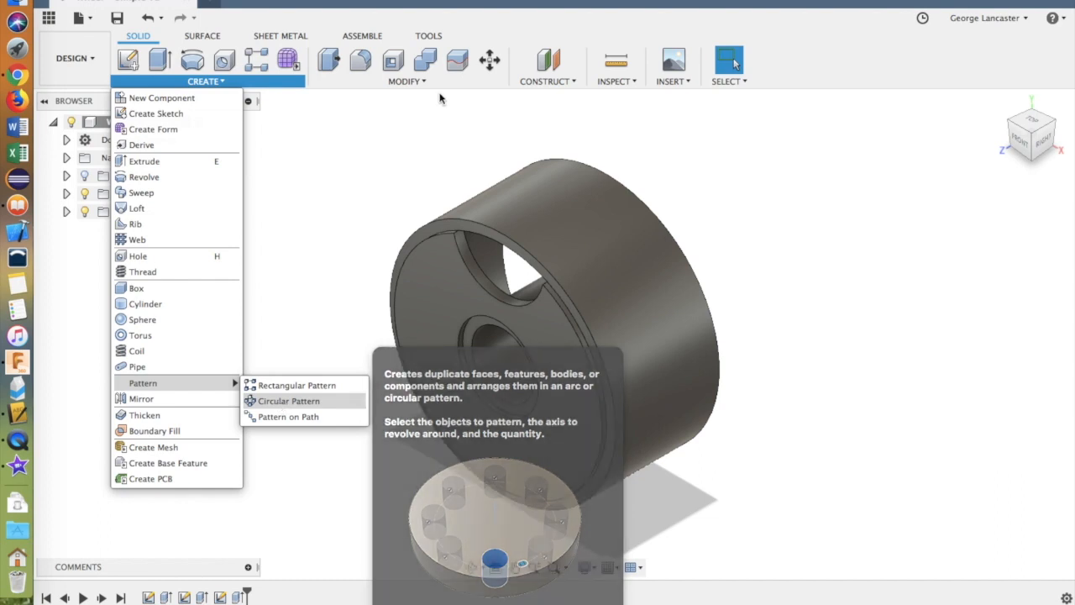
pyautogui.click(435, 39)
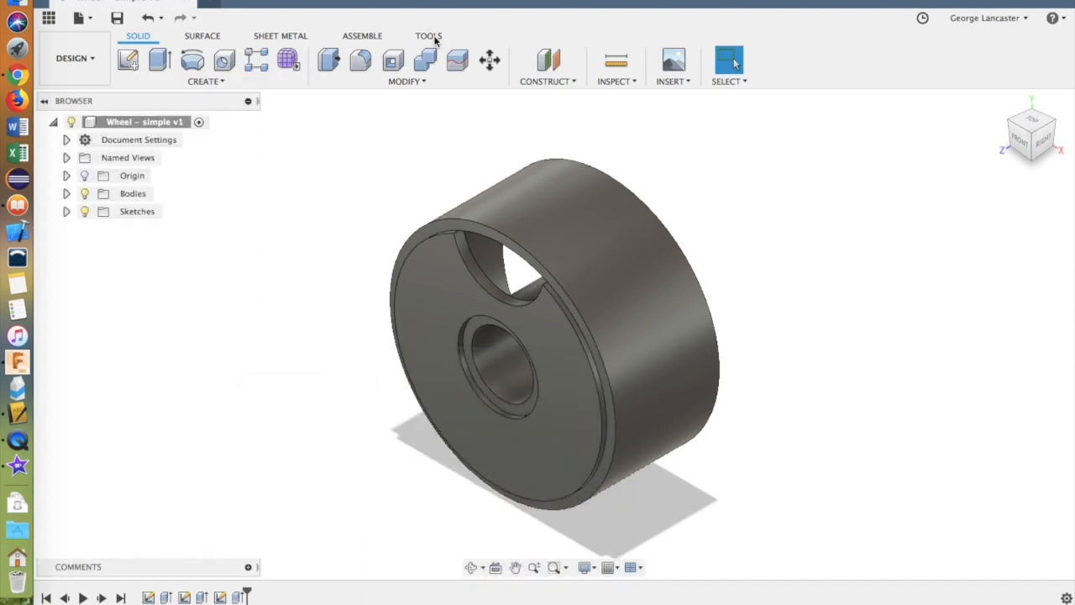
pyautogui.write('s')
pyautogui.write('cir')
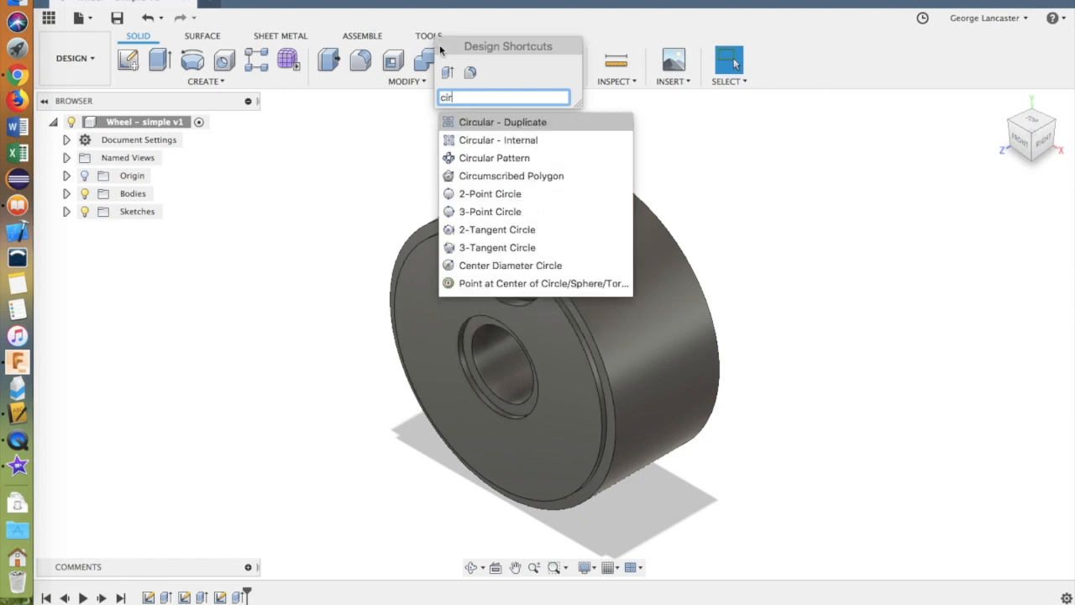
pyautogui.click(480, 162)
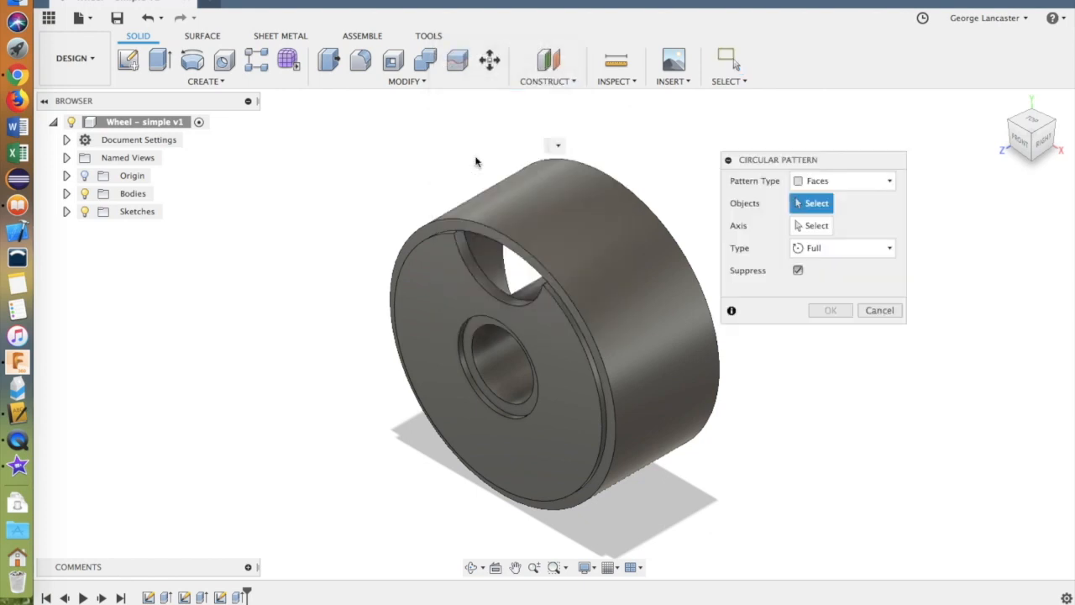
pyautogui.click(240, 598)
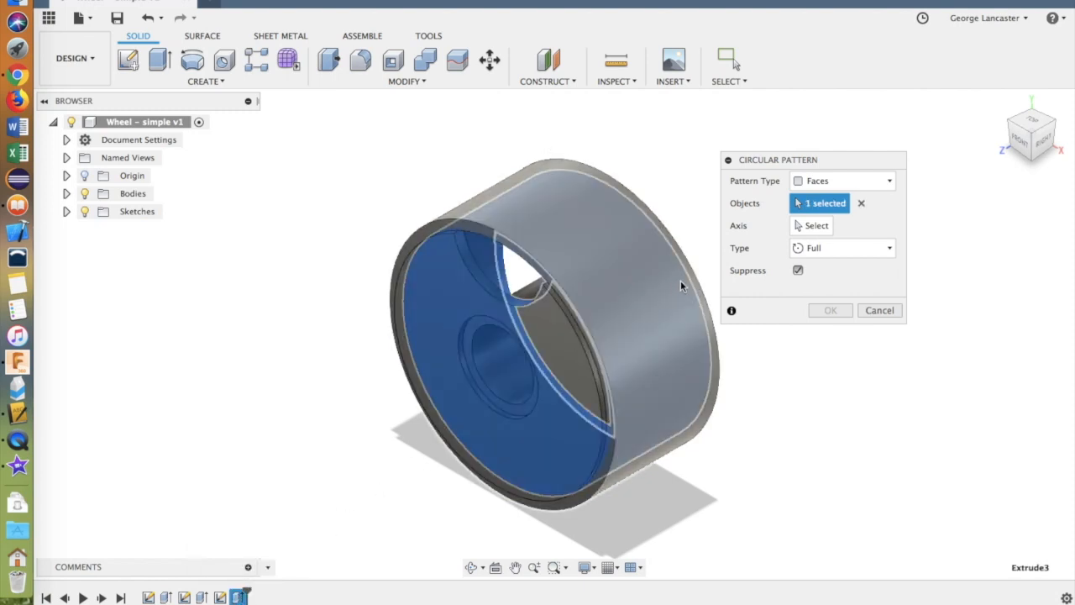
pyautogui.click(807, 227)
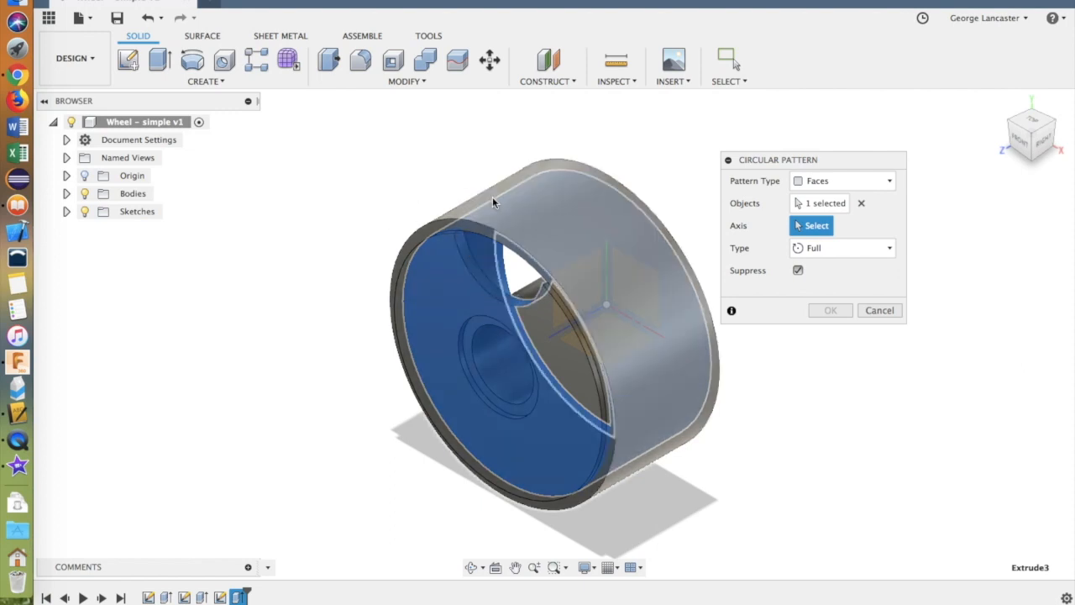
pyautogui.click(492, 196)
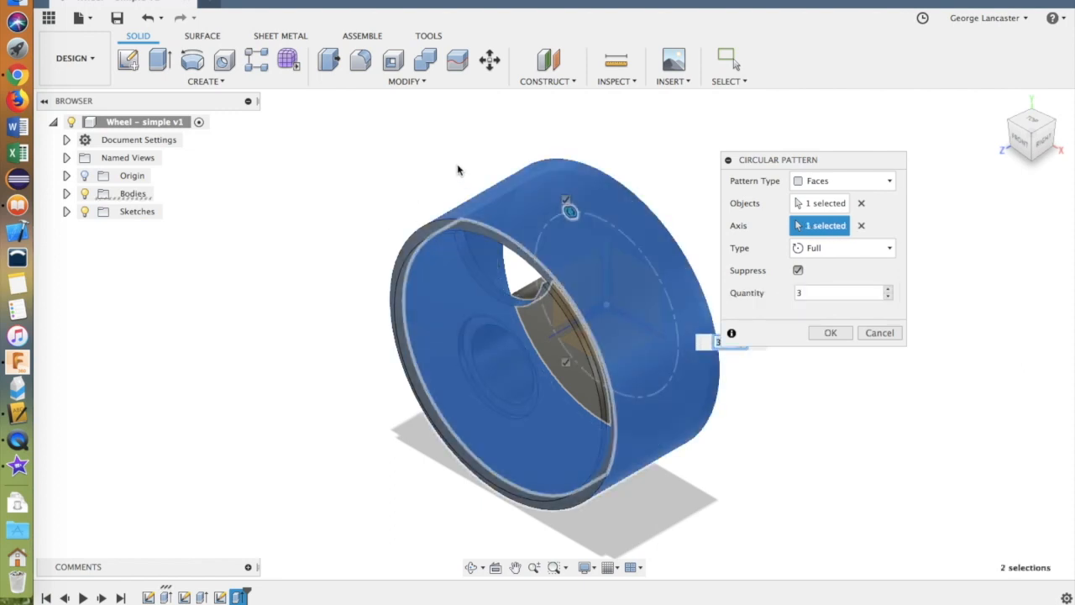
pyautogui.click(805, 294)
pyautogui.click(832, 332)
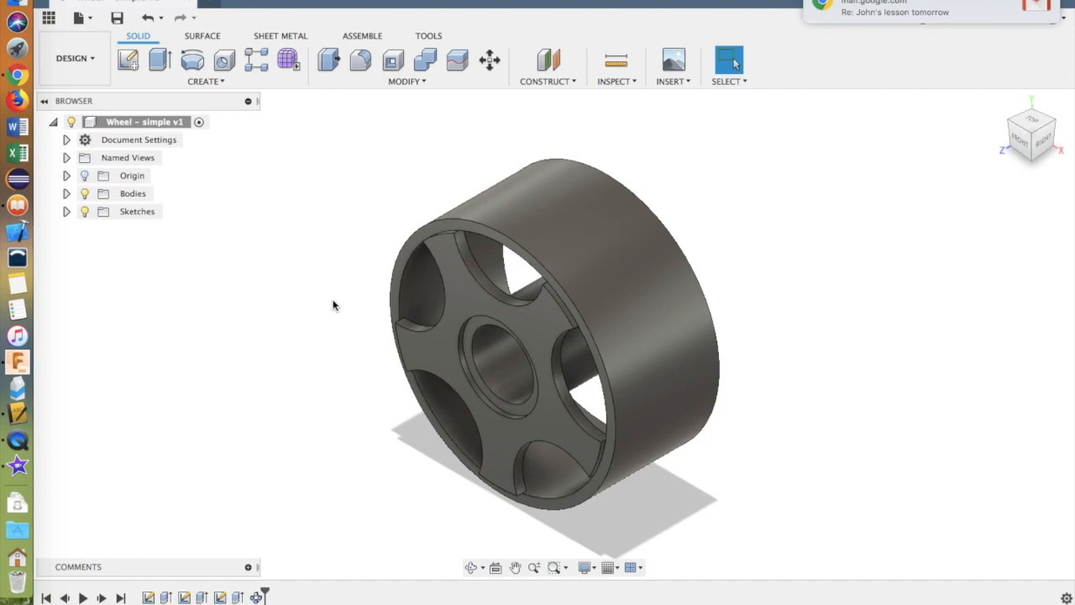
# Save a new version of the wheel design with the description User Saved
pyautogui.click(116, 17)
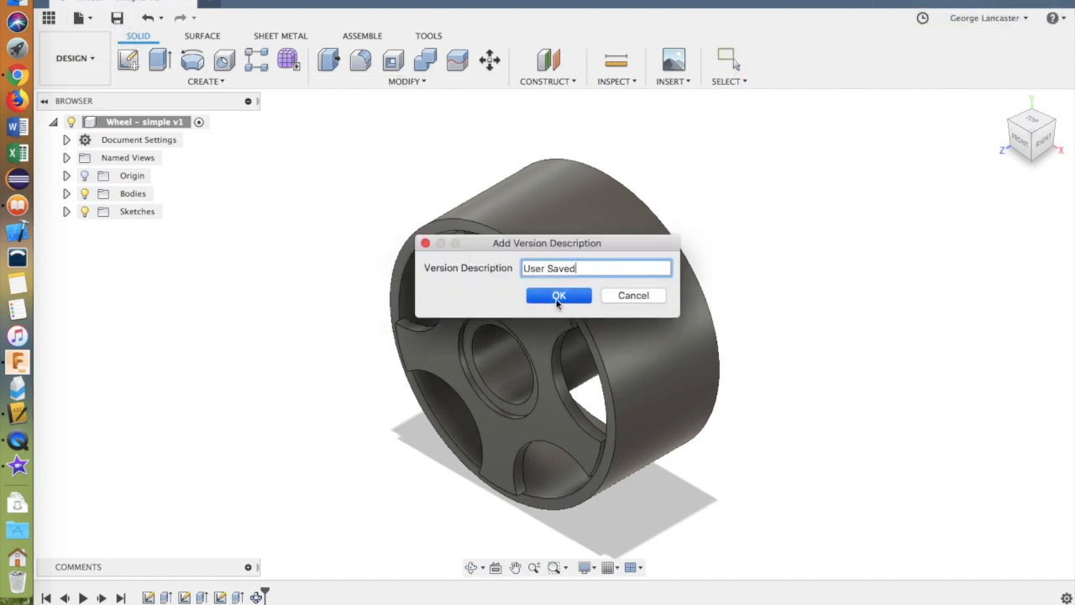
pyautogui.click(558, 297)
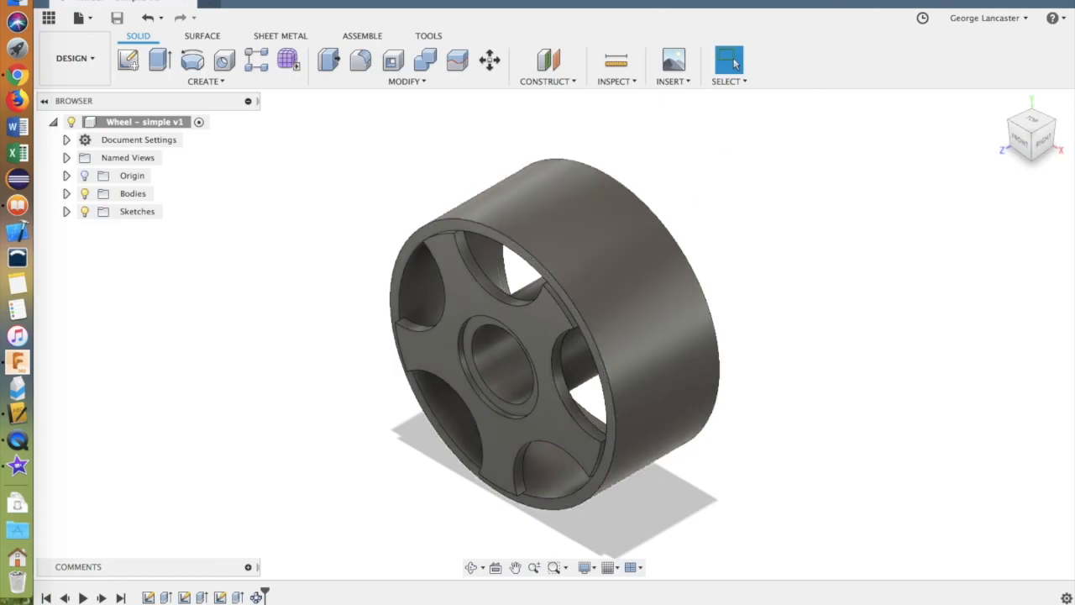